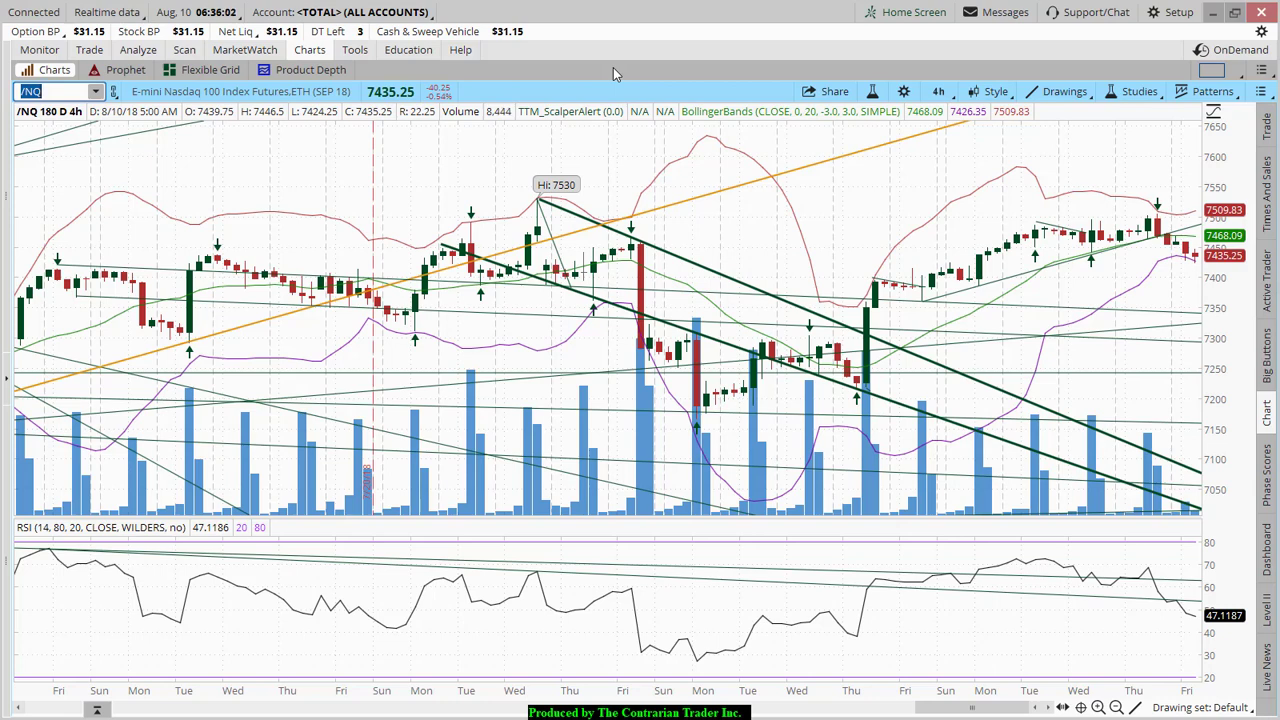
Load the AWX chart and examine its price spike and most recent candles
text(AWX)
key(Return)
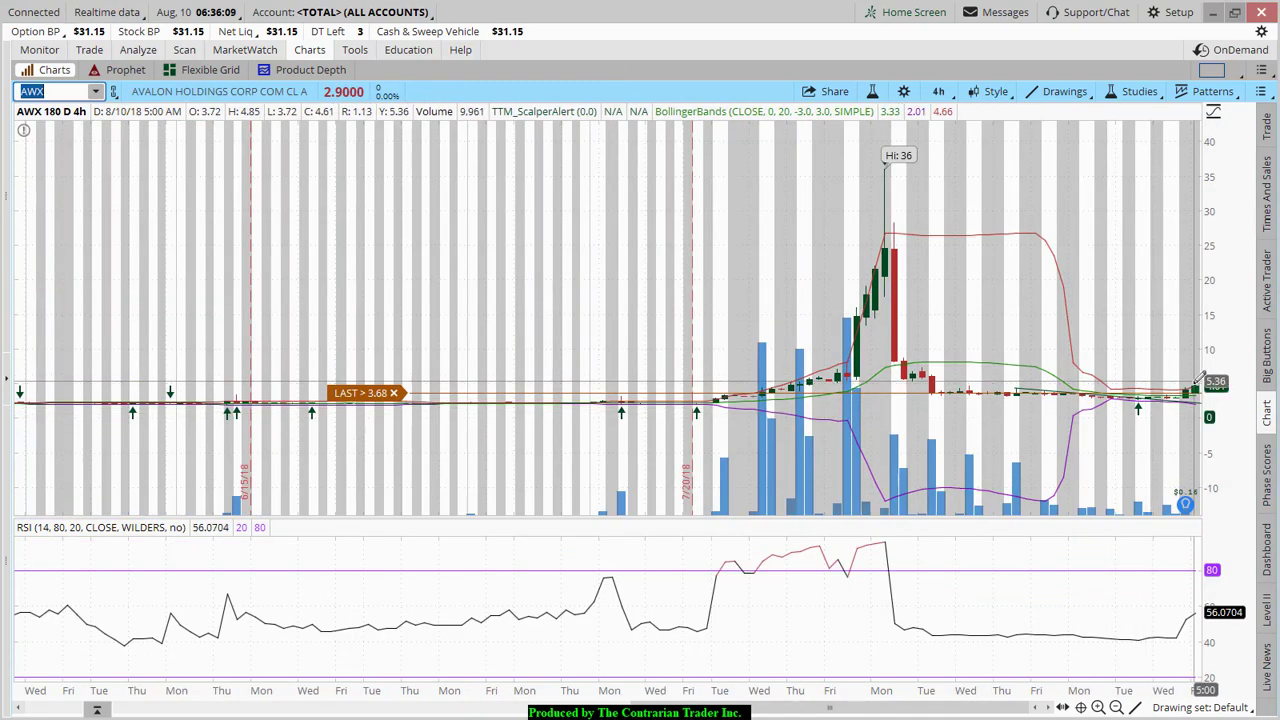
drag(1205, 413, 770, 410)
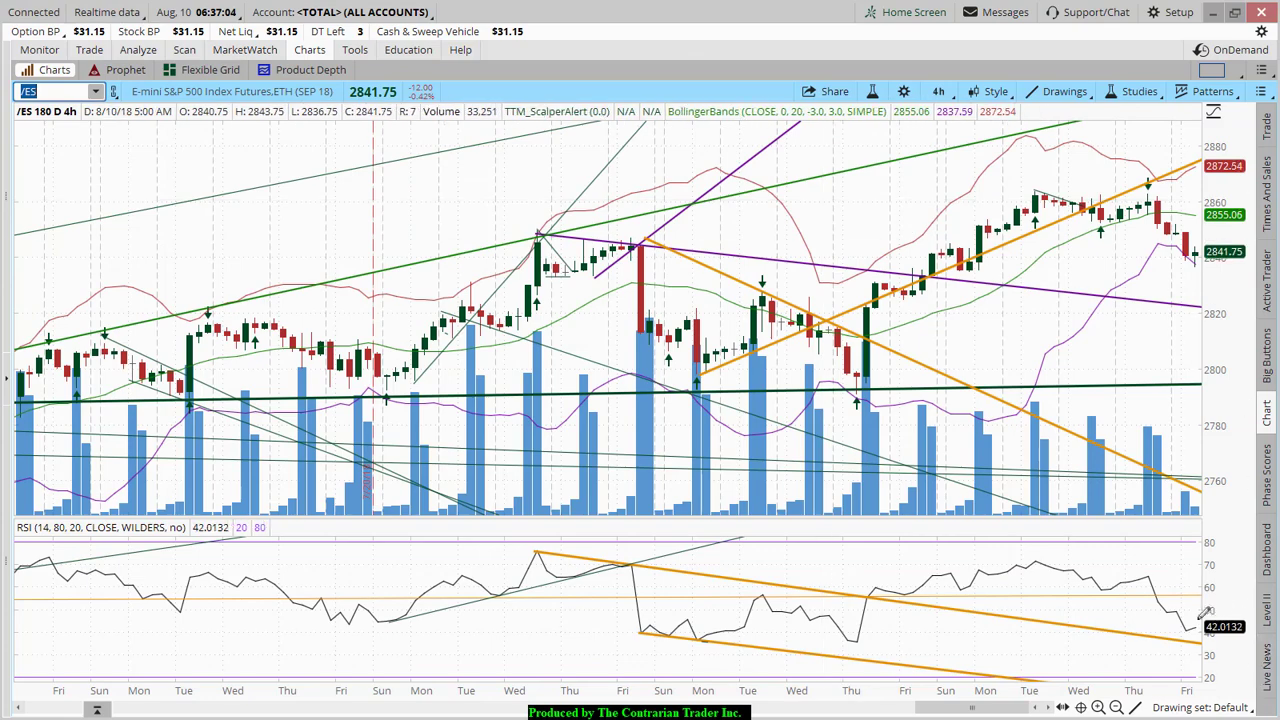
Draw a short, nearly horizontal trendline across the 8/8 and 8/9 highs of the /ES chart, at about 2863.56
click(1118, 707)
click(1116, 707)
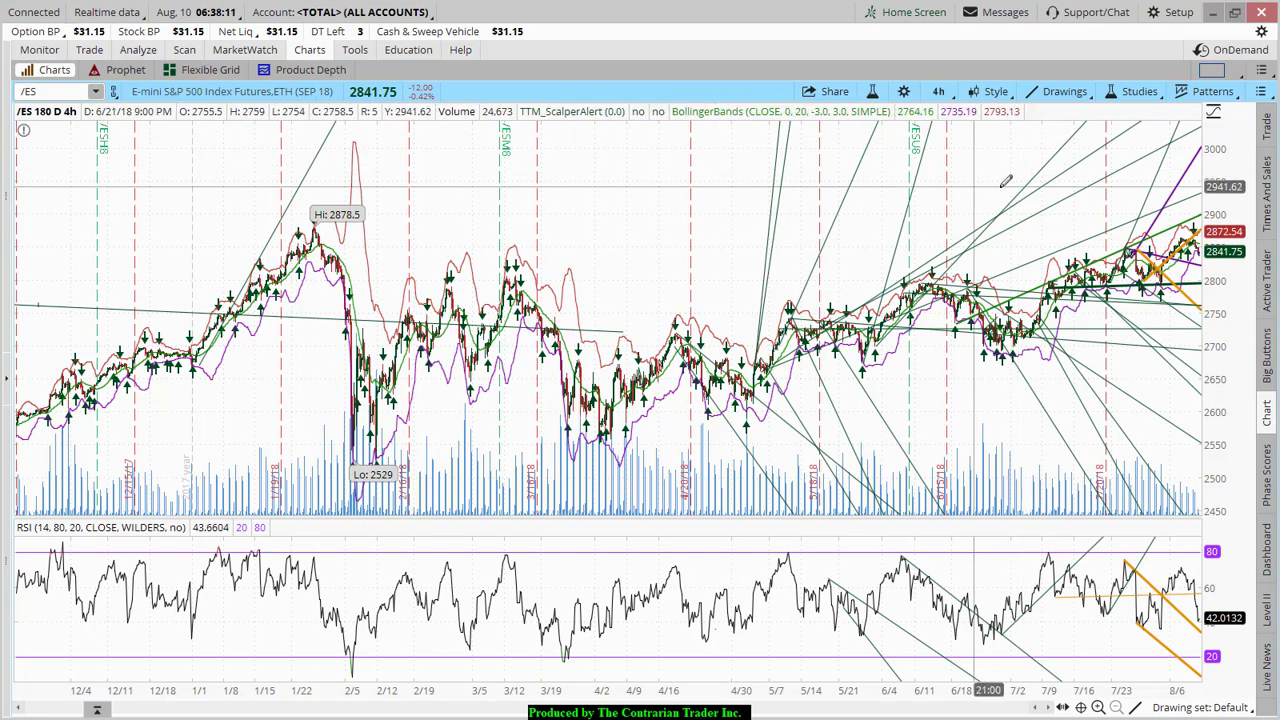
scroll(1024, 163, up, 5)
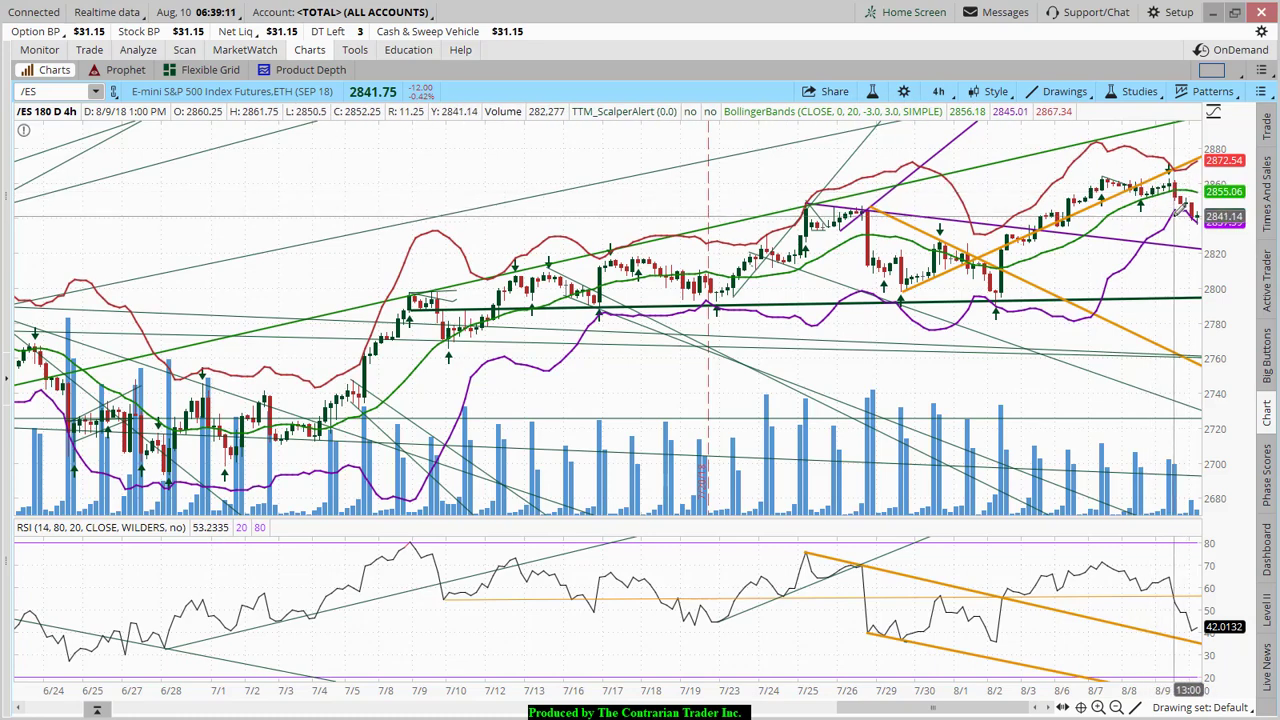
click(1140, 176)
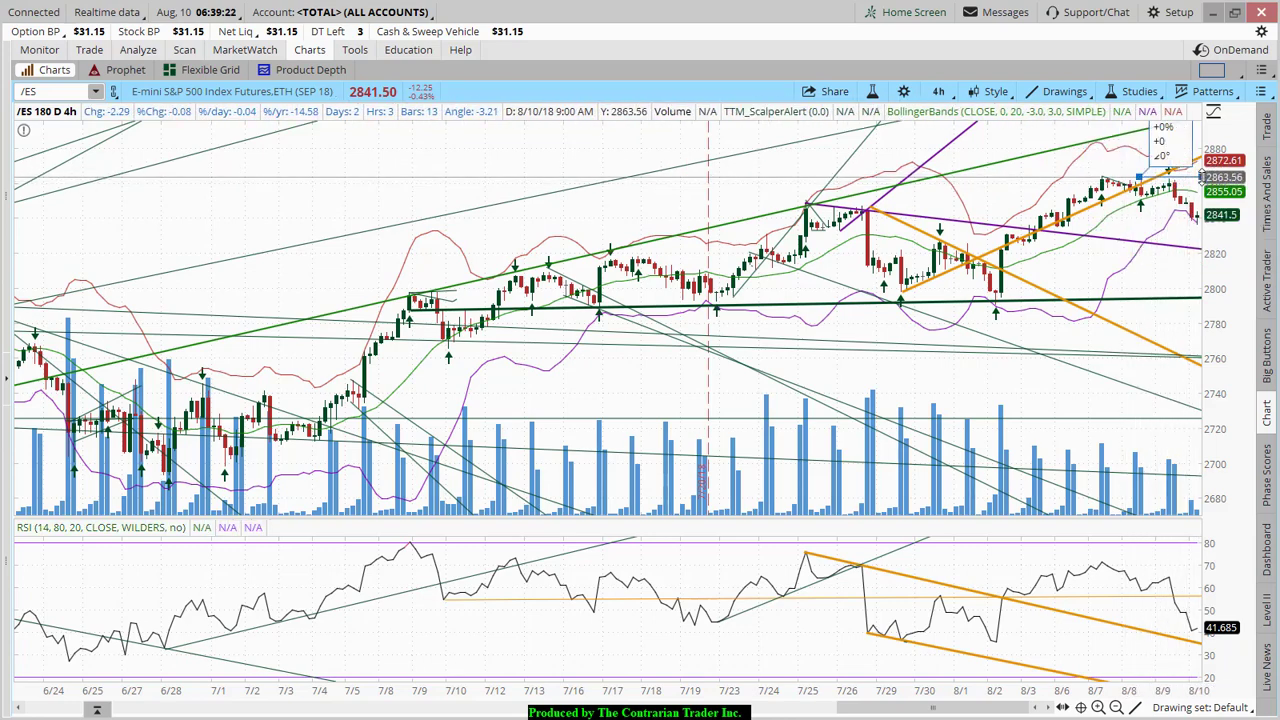
click(1125, 193)
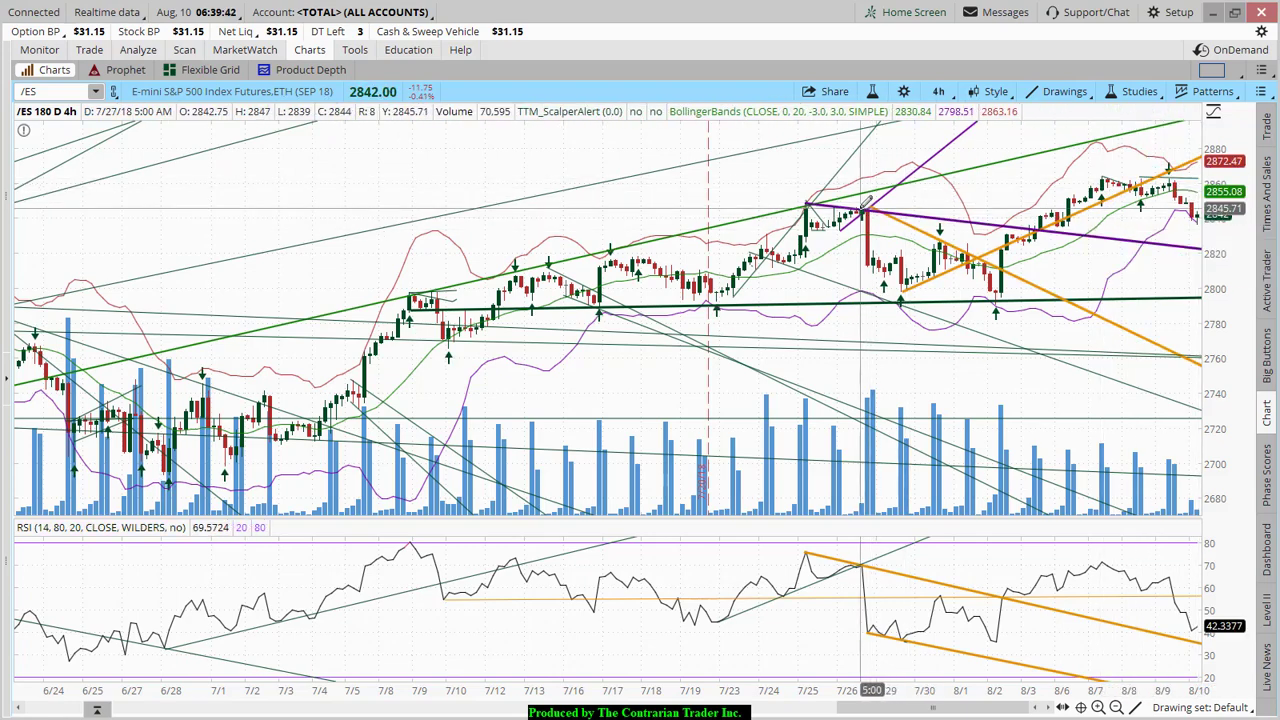
Draw a right-extended trendline on /ES from 2846.63 on 7/27 to 2844.8 on 8/7, coloured purple with width 3
double_click(1148, 203)
click(464, 497)
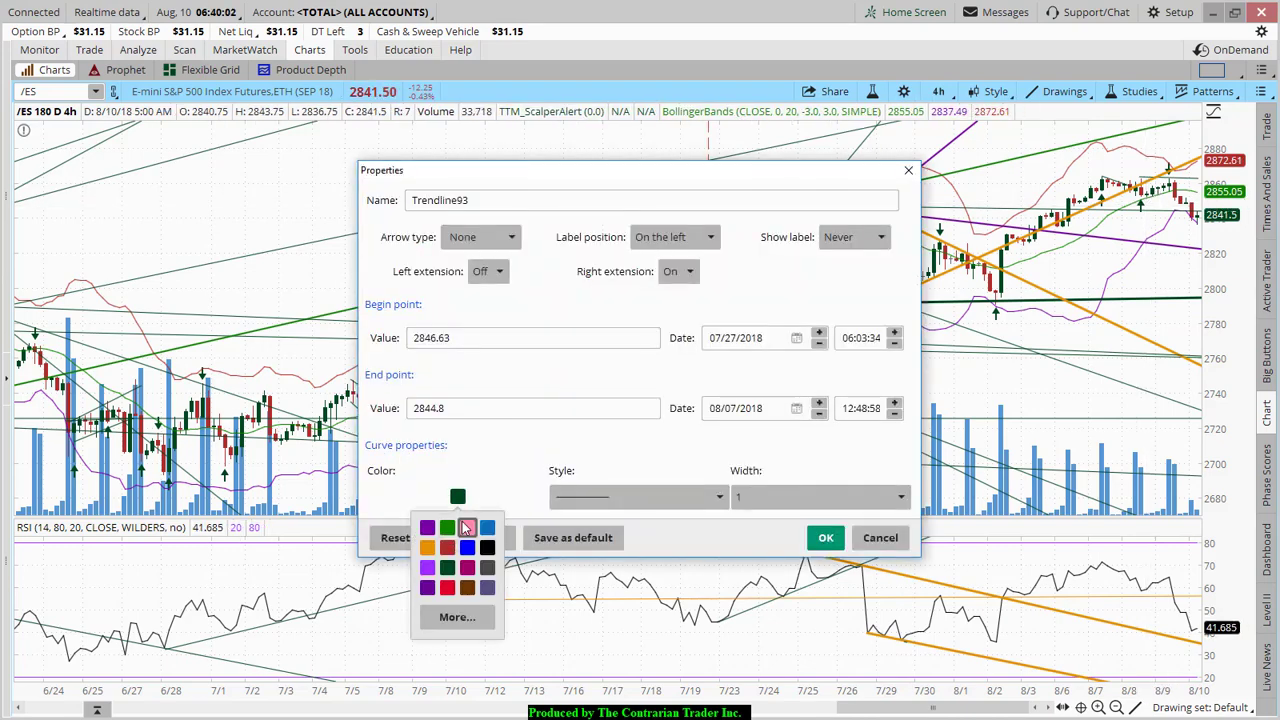
click(428, 569)
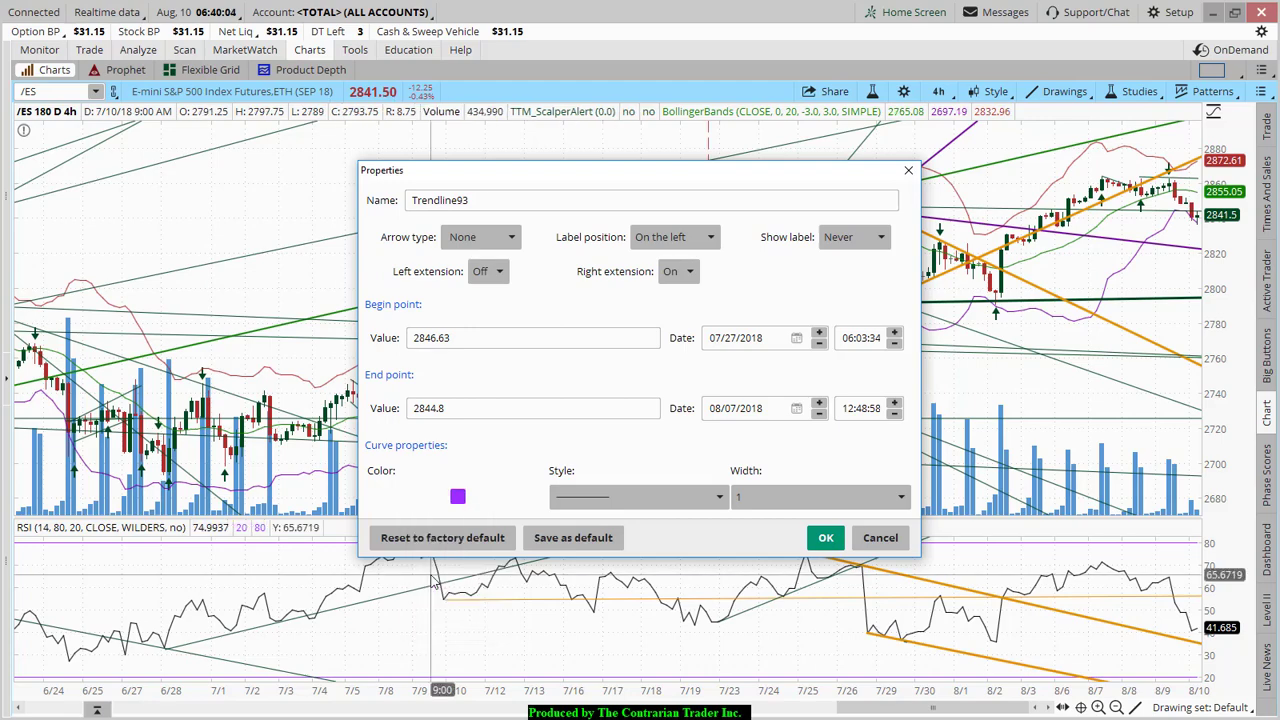
click(784, 496)
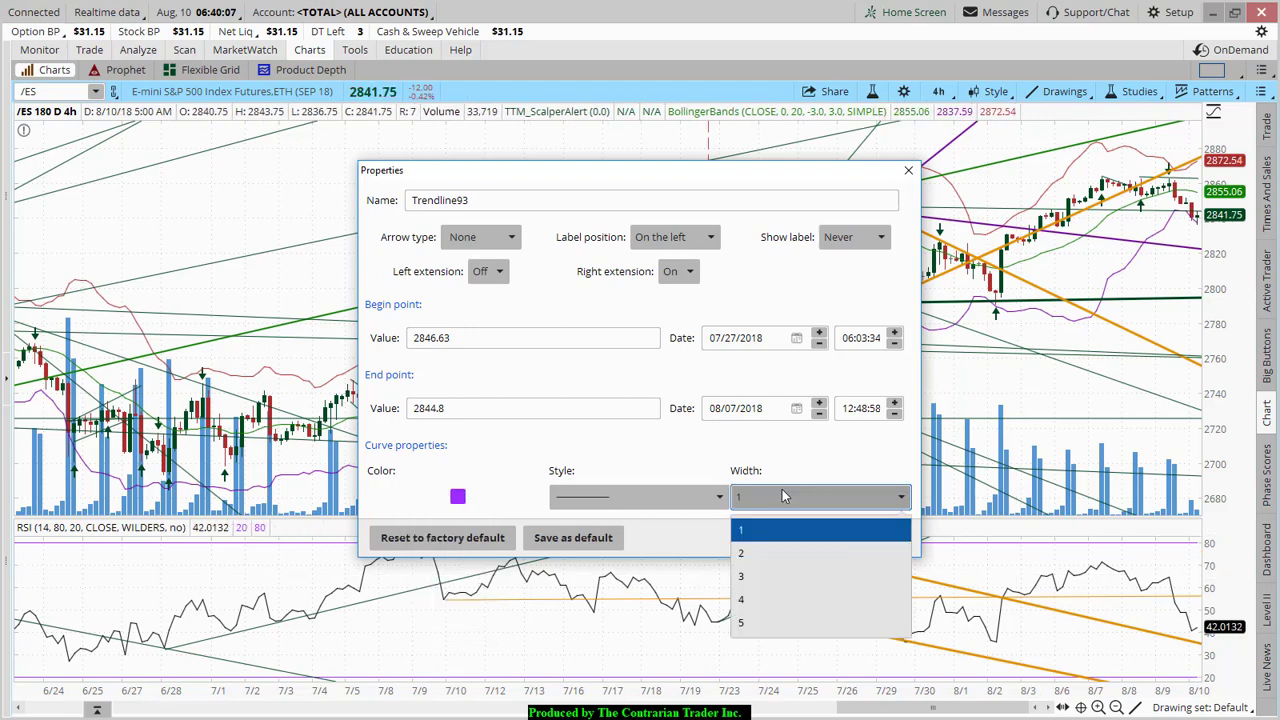
click(740, 576)
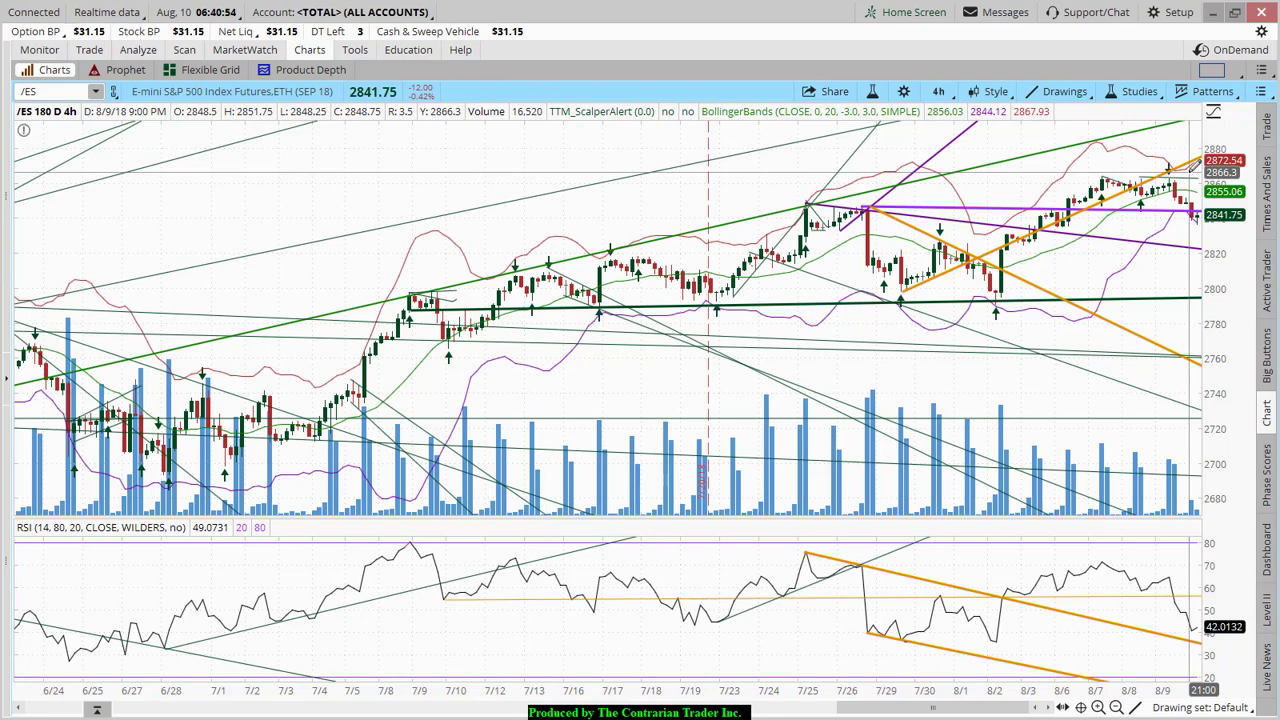
Load the Mini Dow Jones futures chart, symbol /YM
click(93, 91)
text(/YM)
key(Return)
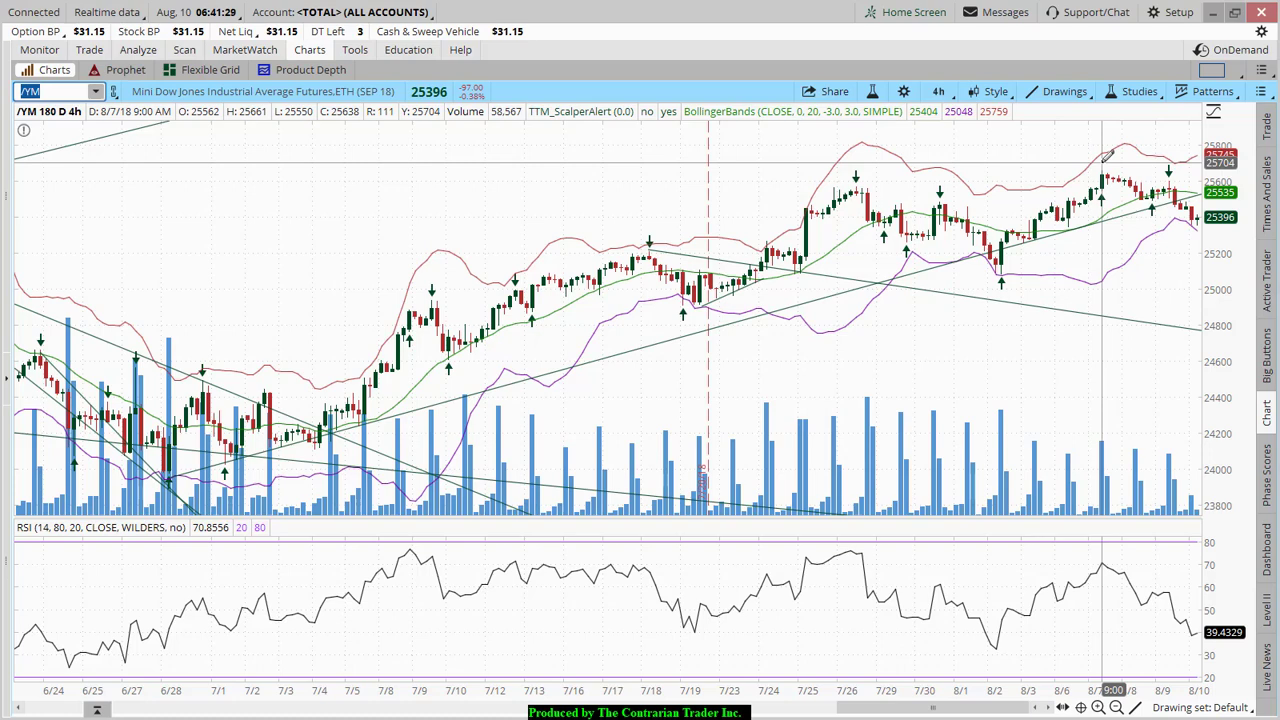
Draw a descending trendline from the 8/7 high, extend it to the right, and add a roughly parallel one below it ending at about 25450
click(1107, 163)
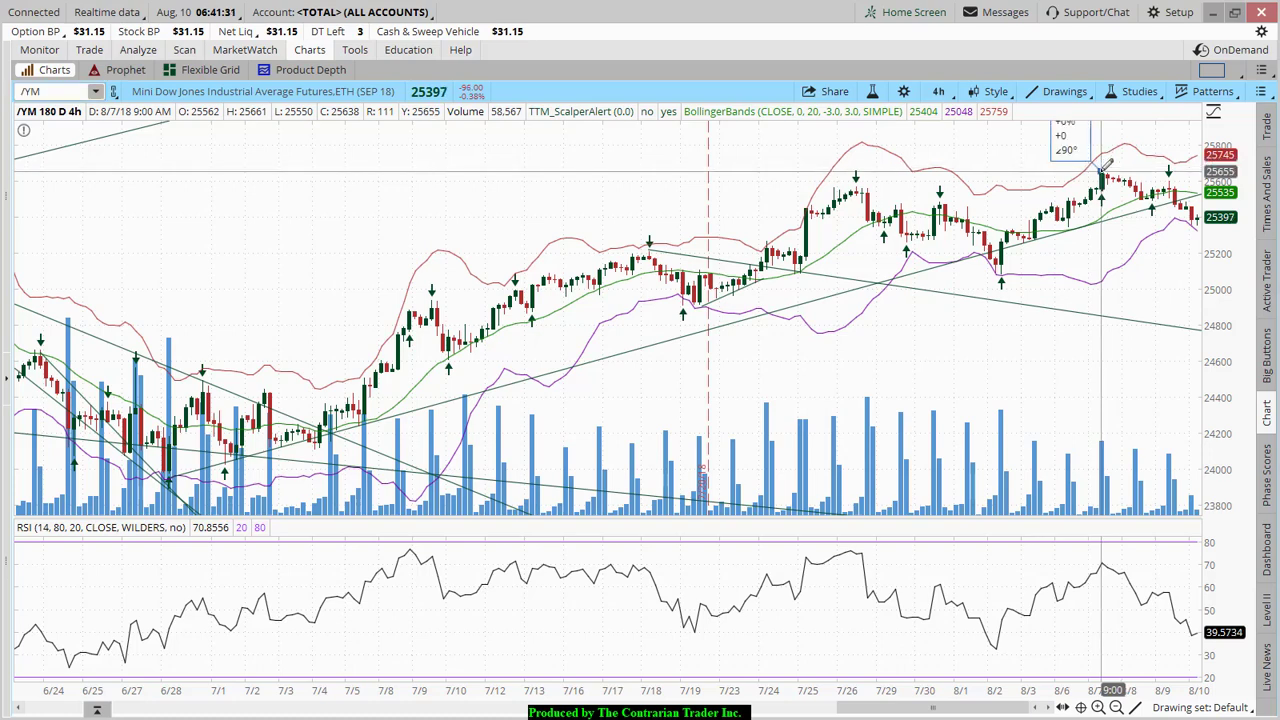
click(1180, 186)
right_click(1183, 190)
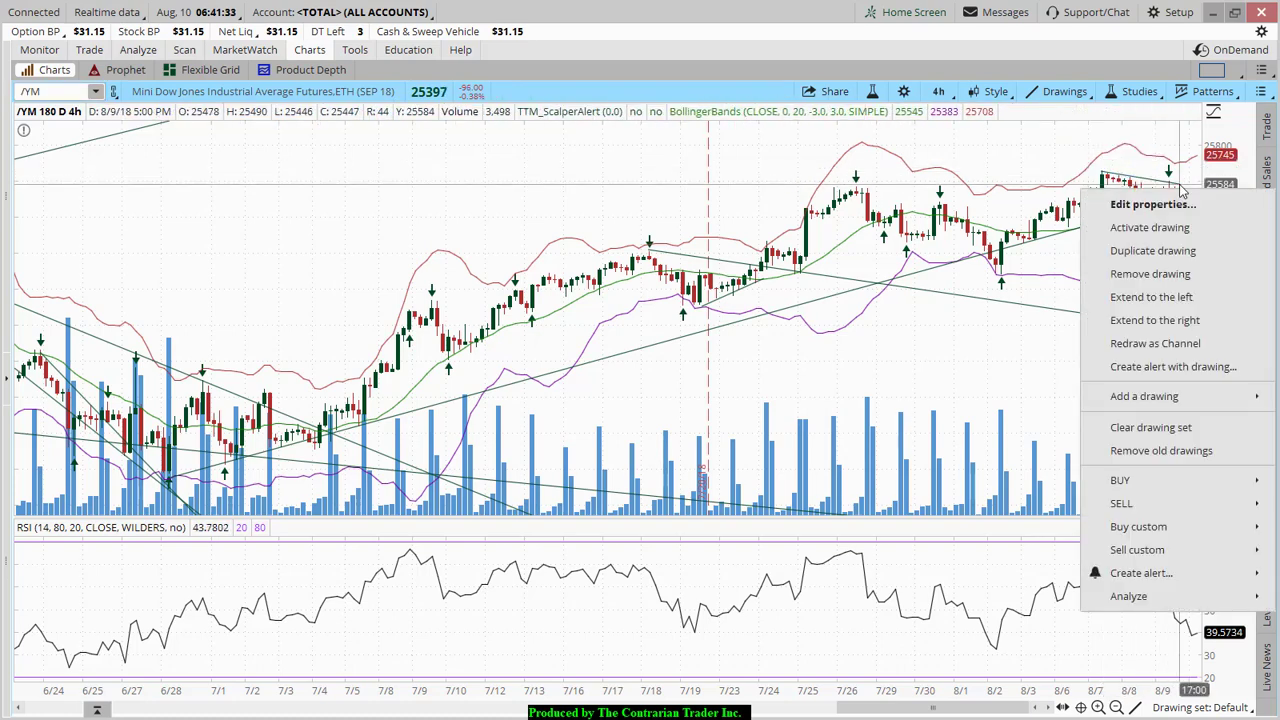
click(1151, 297)
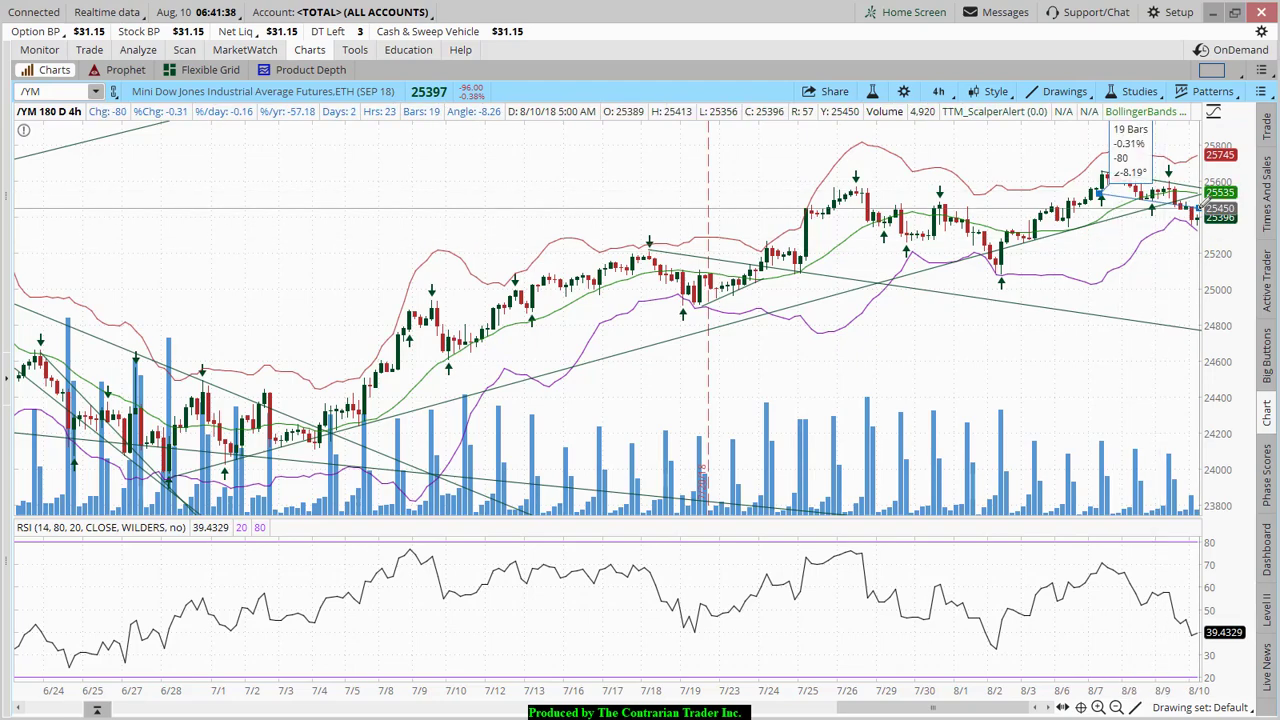
click(1199, 207)
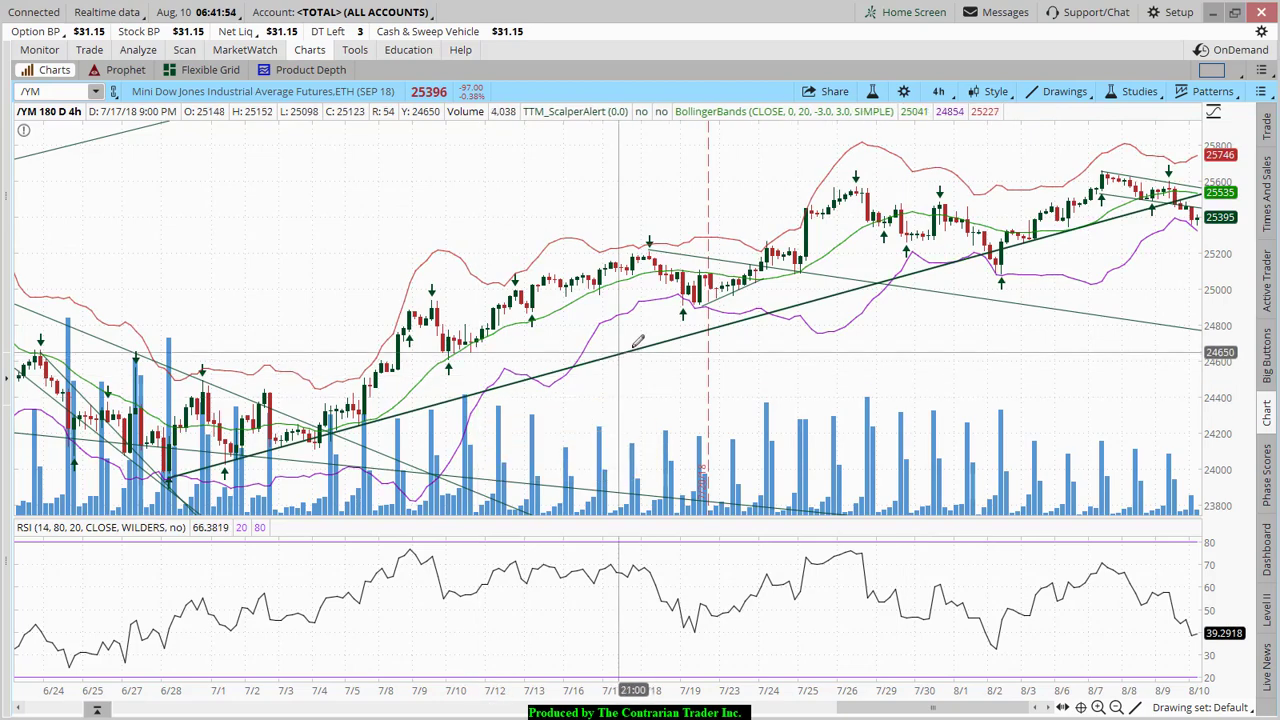
Draw a right-extended trendline on /YM from 25076 on 7/24 to 25071 on 8/2, coloured purple with width 3
click(1116, 707)
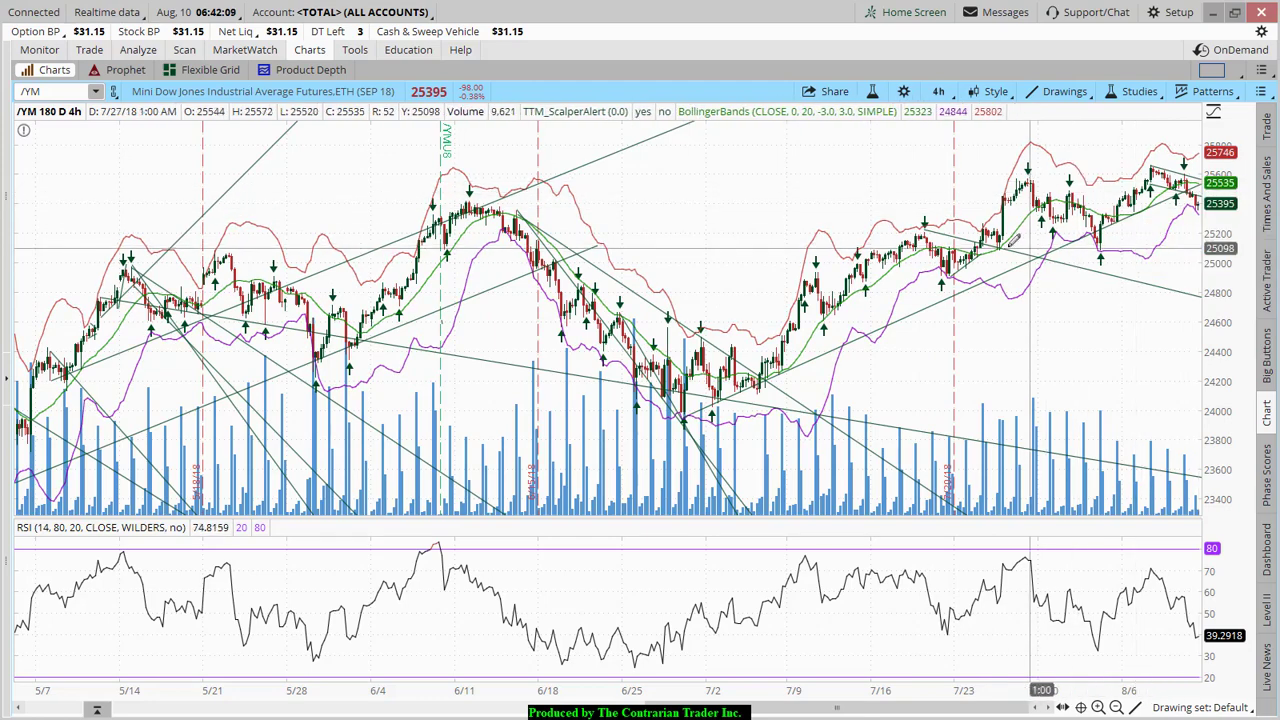
right_click(1081, 255)
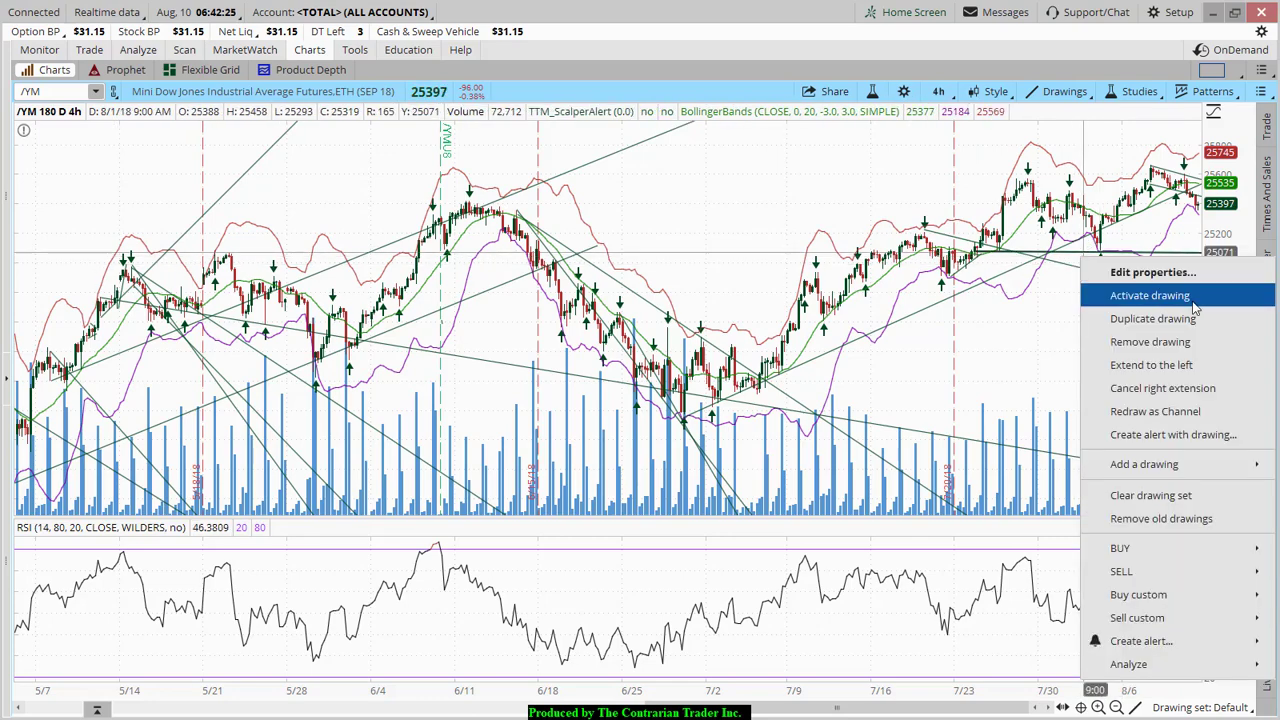
click(1152, 272)
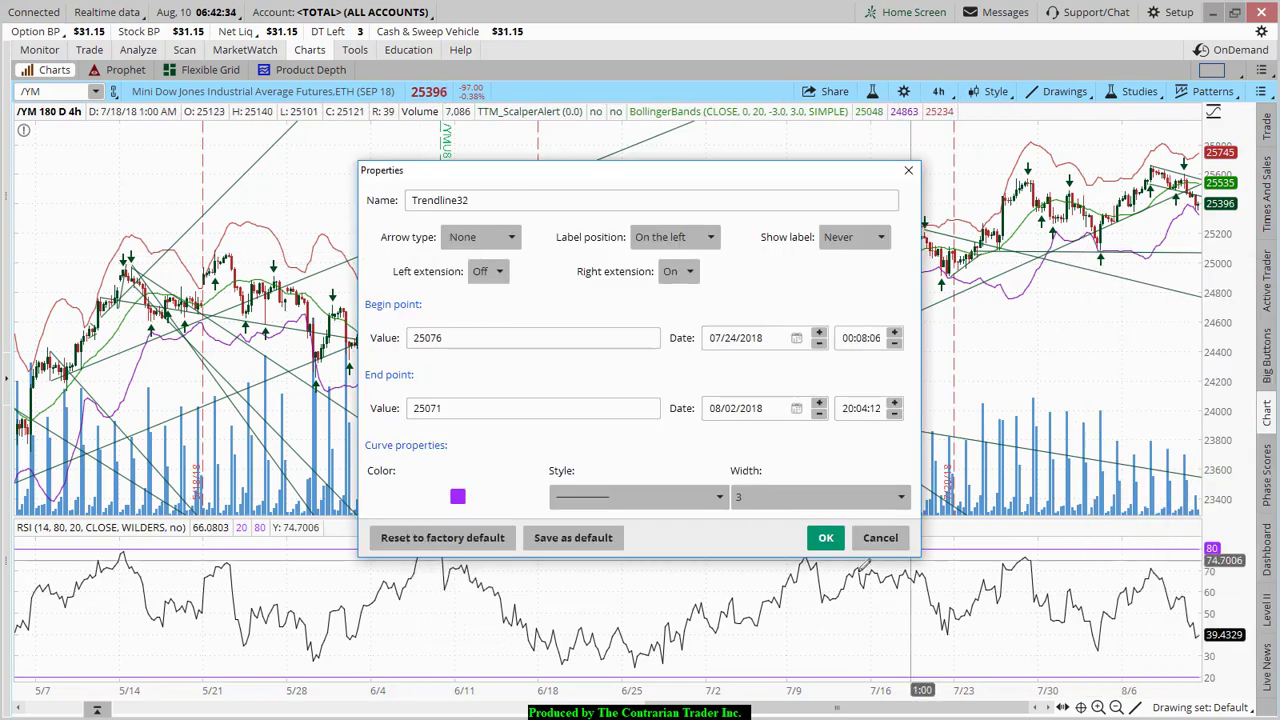
click(826, 537)
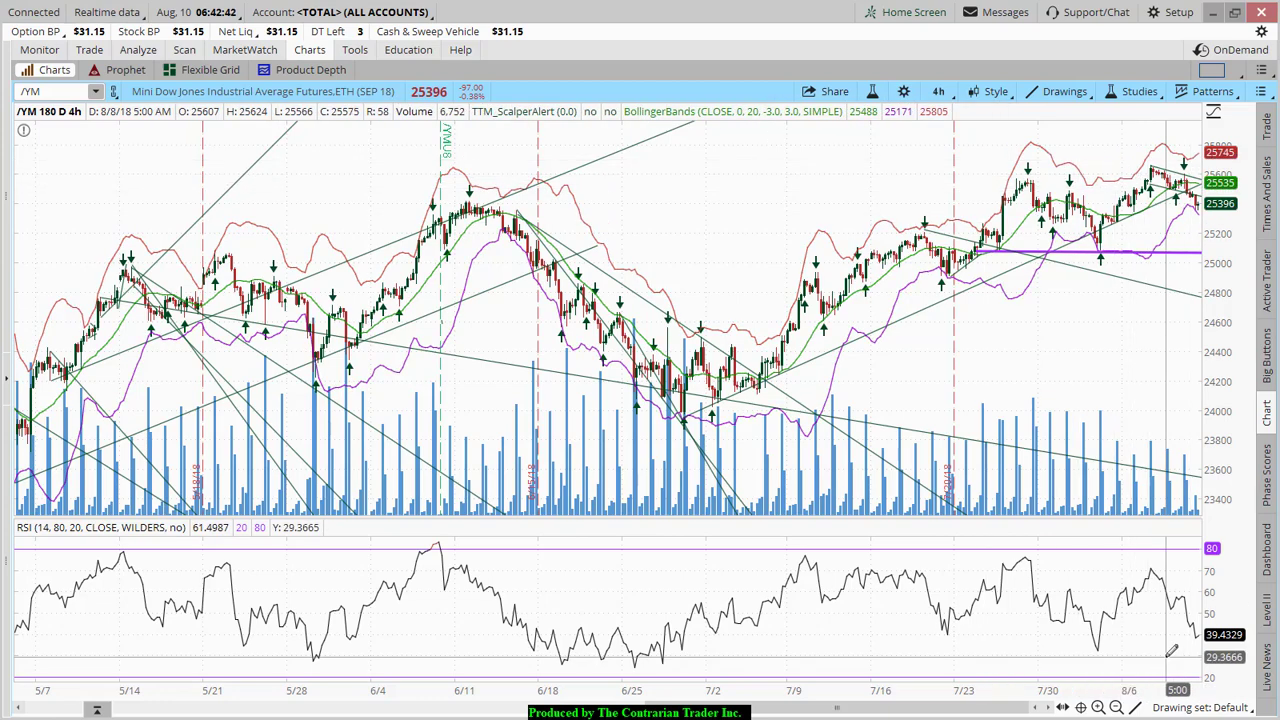
Review the longer /YM price history and load the US Dollar index chart, symbol $DXY
click(1116, 707)
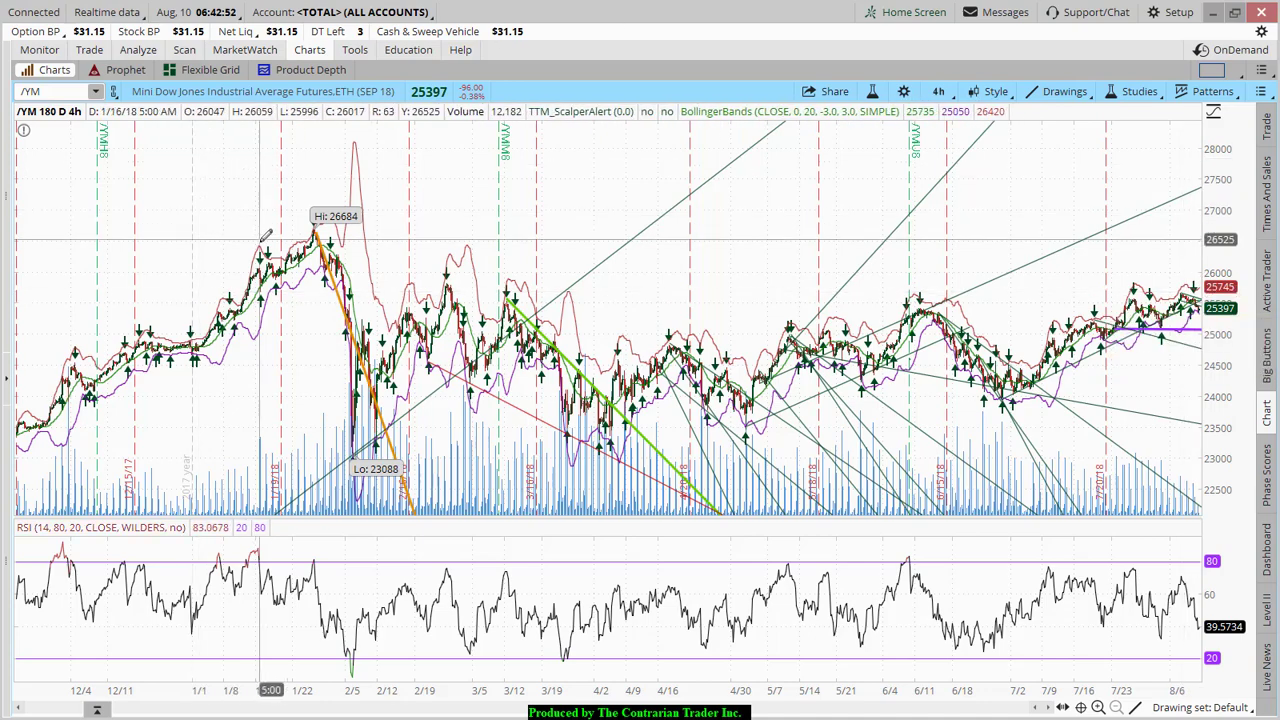
scroll(1127, 308, up, 5)
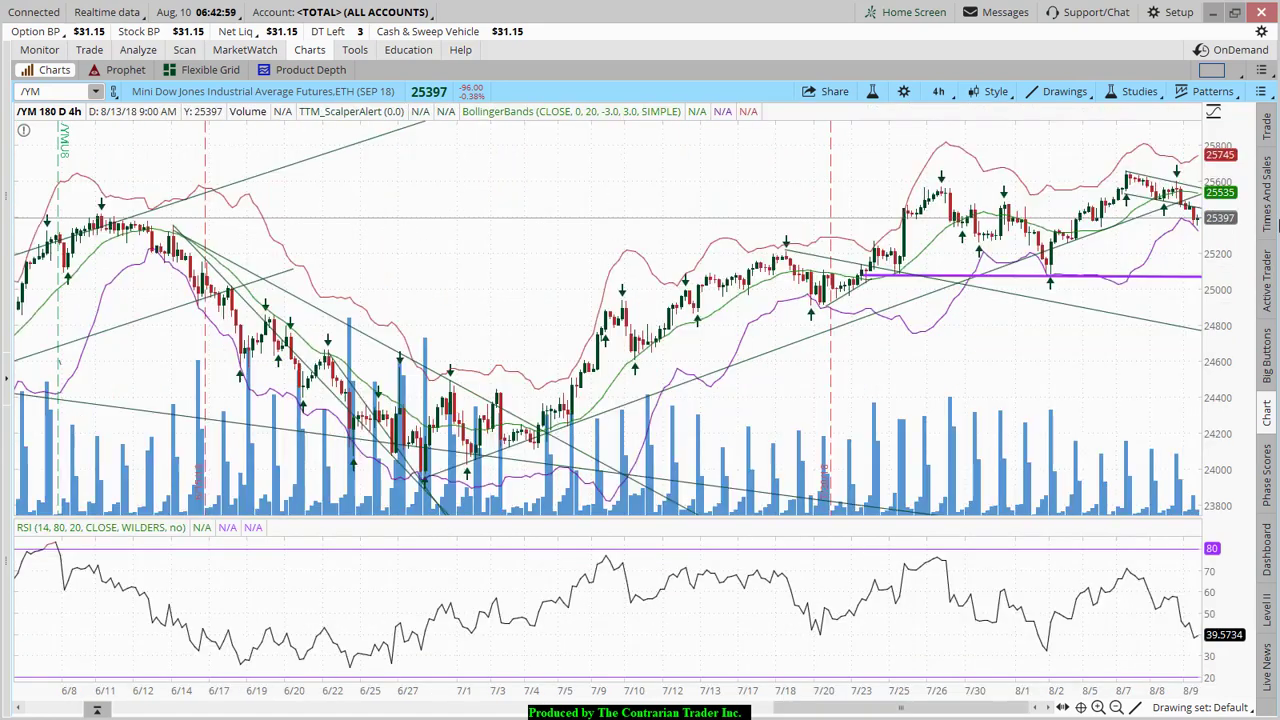
click(97, 91)
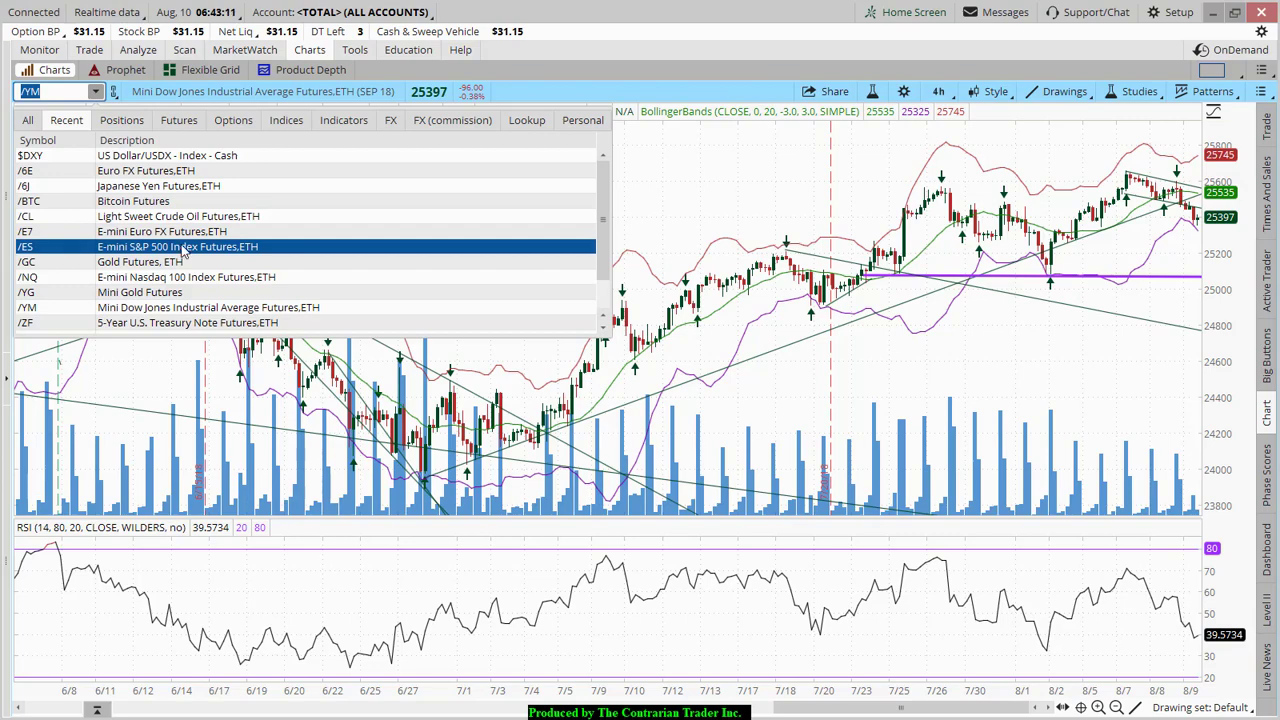
click(180, 156)
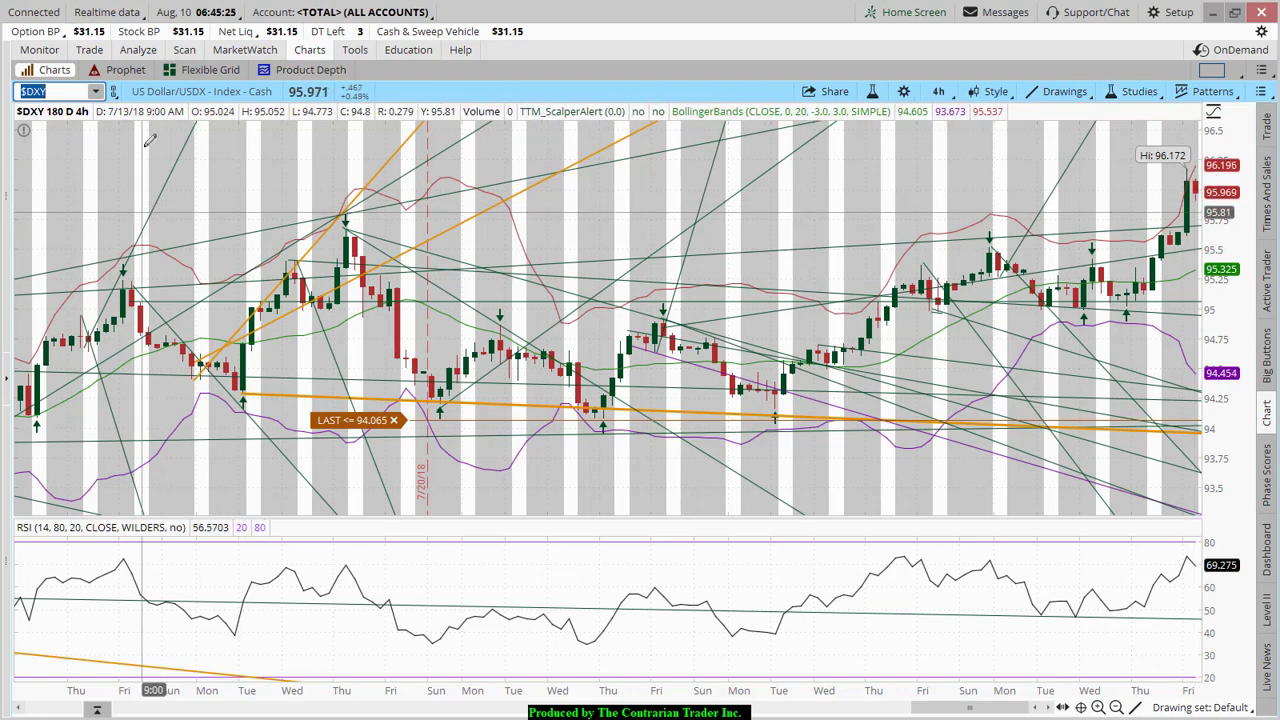
Load the Gold Futures chart, symbol /GC, and narrow it to the most recent weeks
click(96, 91)
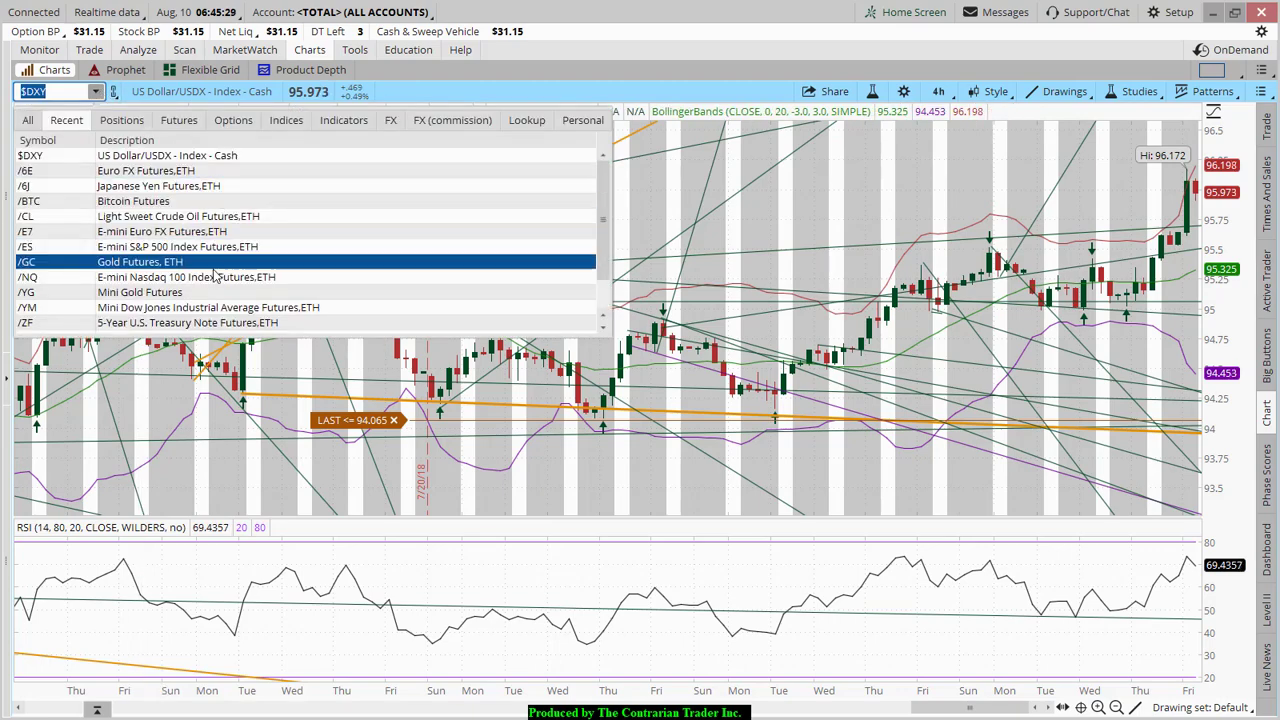
click(40, 261)
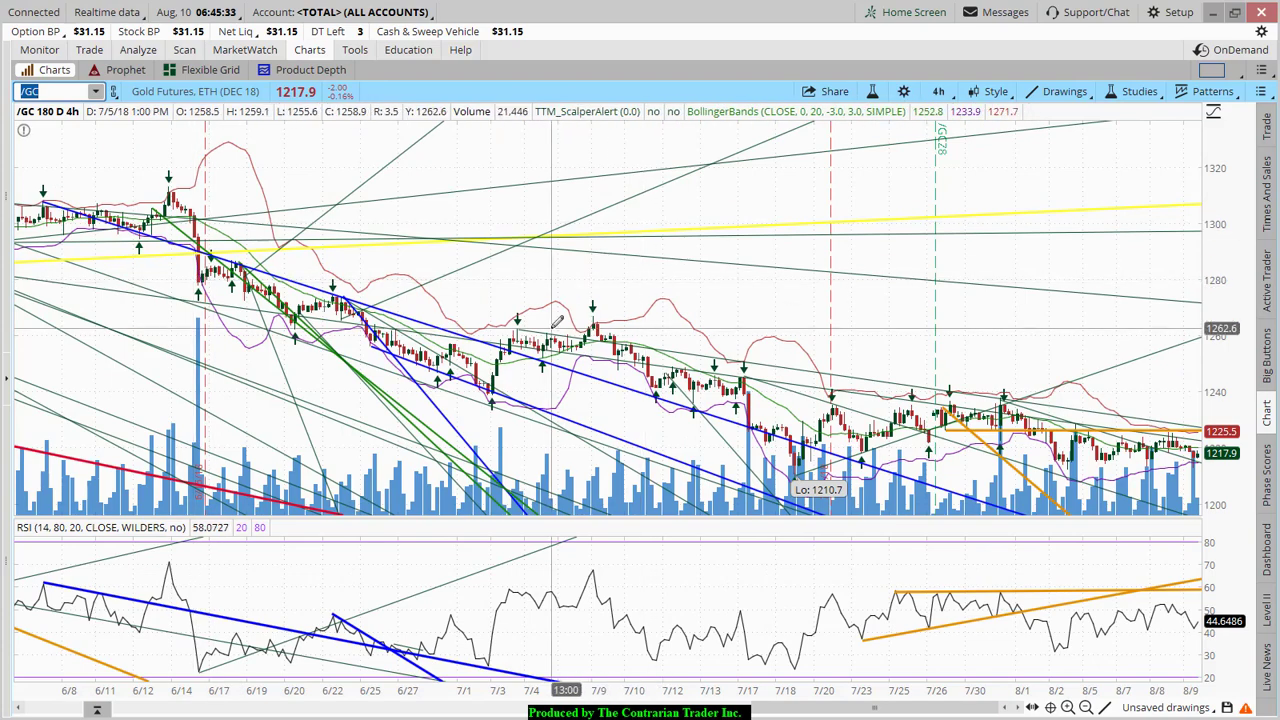
drag(550, 295, 1116, 293)
drag(1263, 258, 1277, 240)
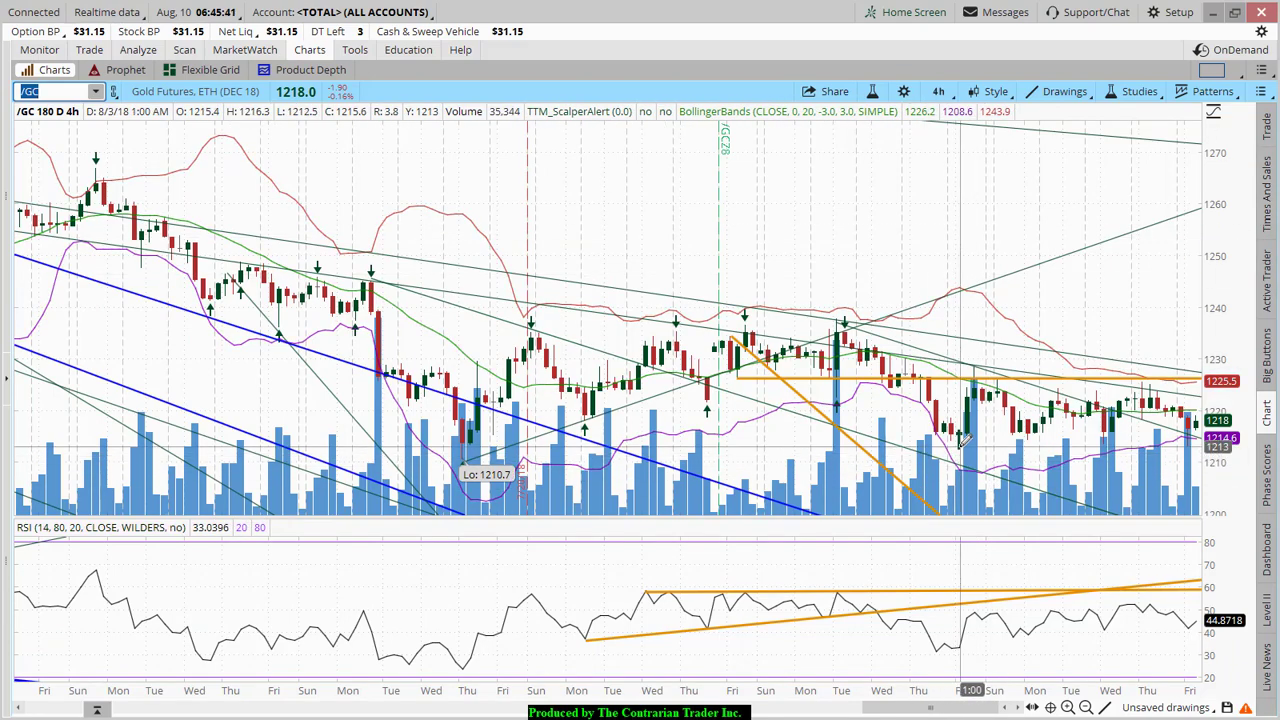
Draw a support trendline from about 1213 on 8/3 to about 1213.9 on 8/9 and extend it to the right
drag(960, 440, 1161, 438)
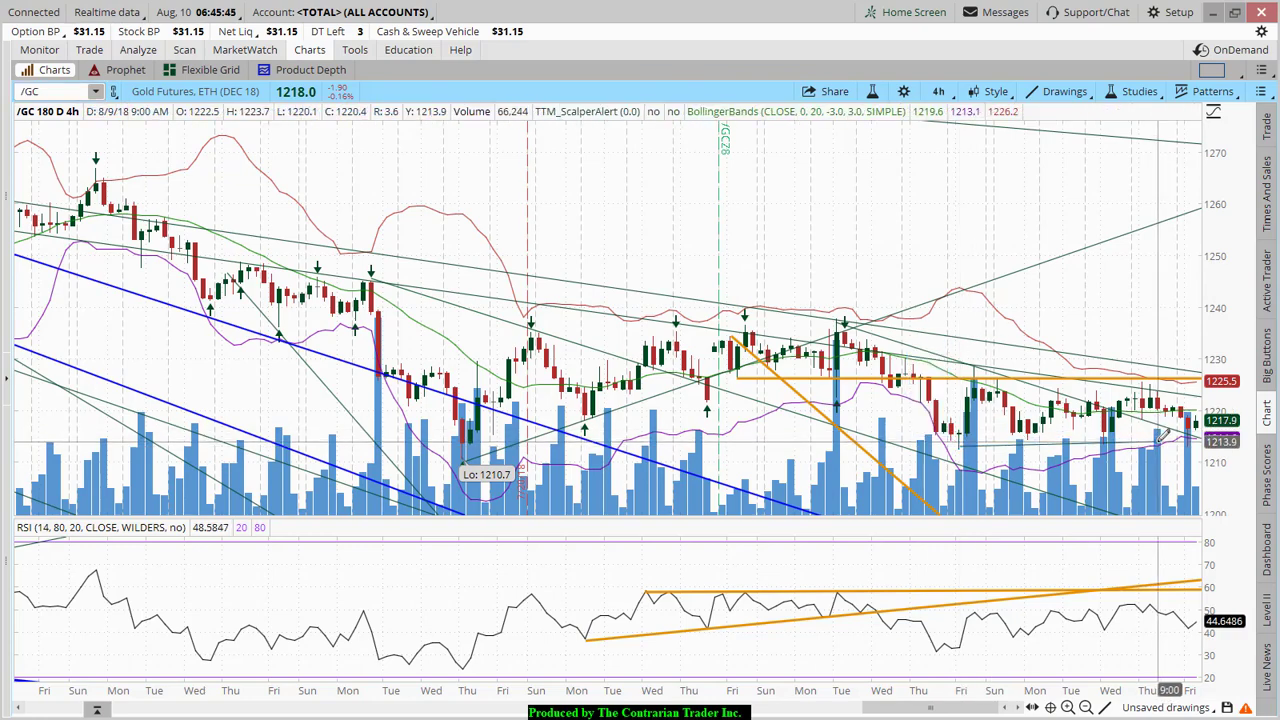
right_click(1160, 442)
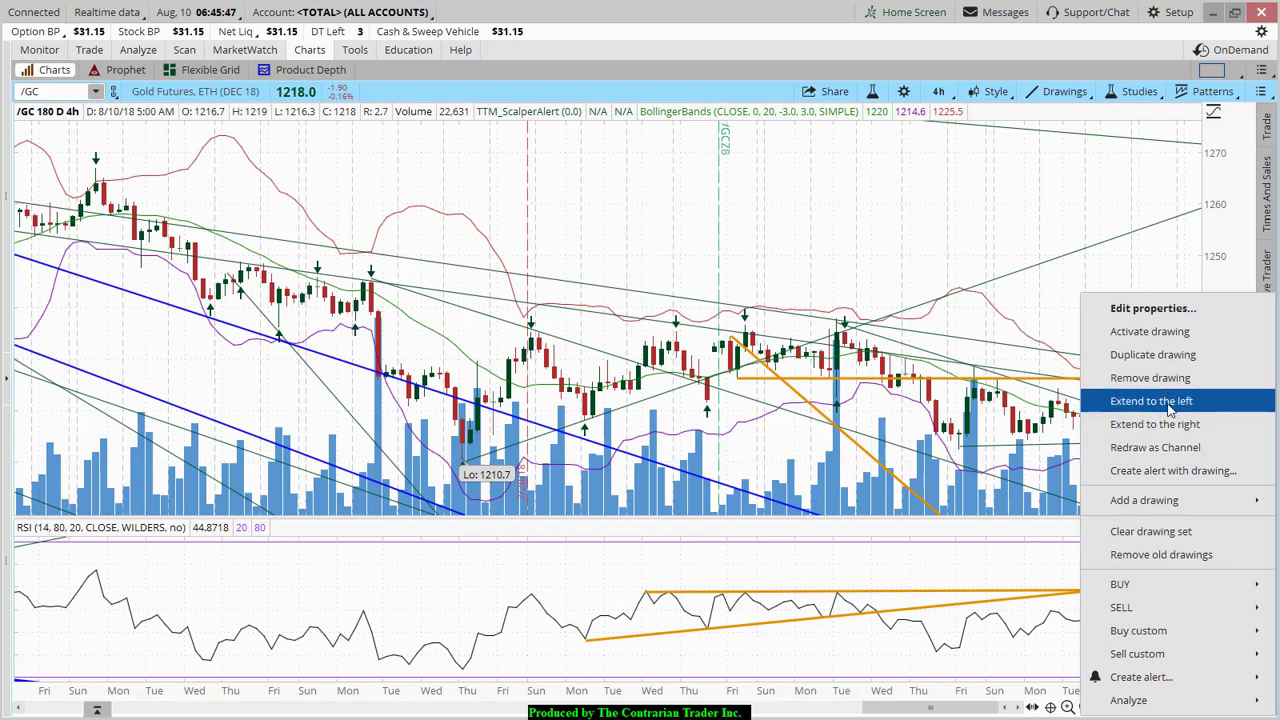
click(1155, 424)
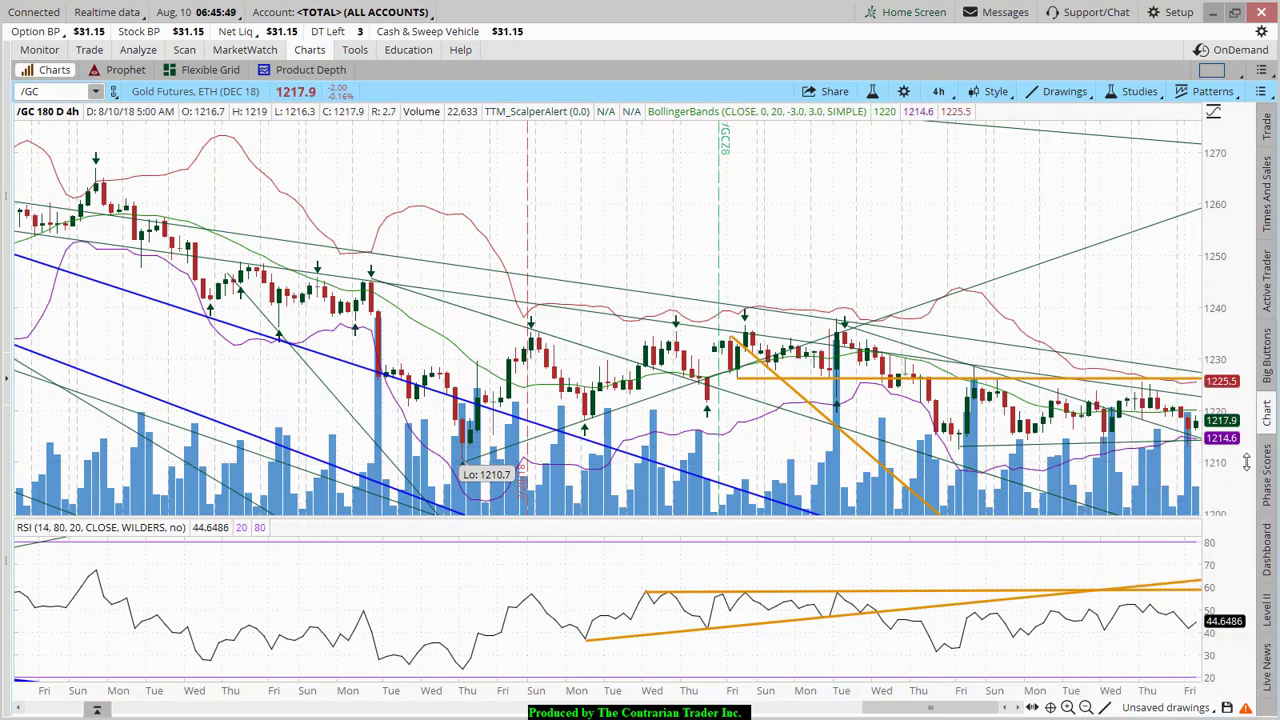
Format the gold support trendline under the August lows in orange with width 2
right_click(966, 455)
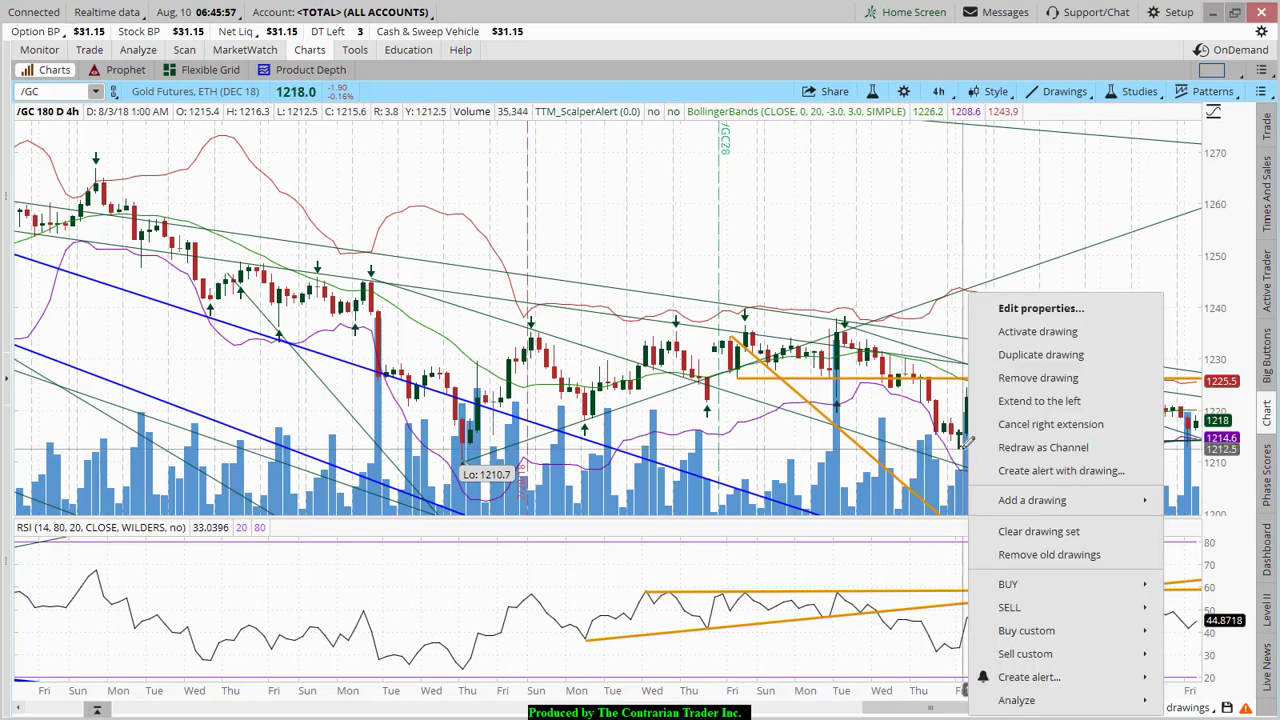
click(1035, 308)
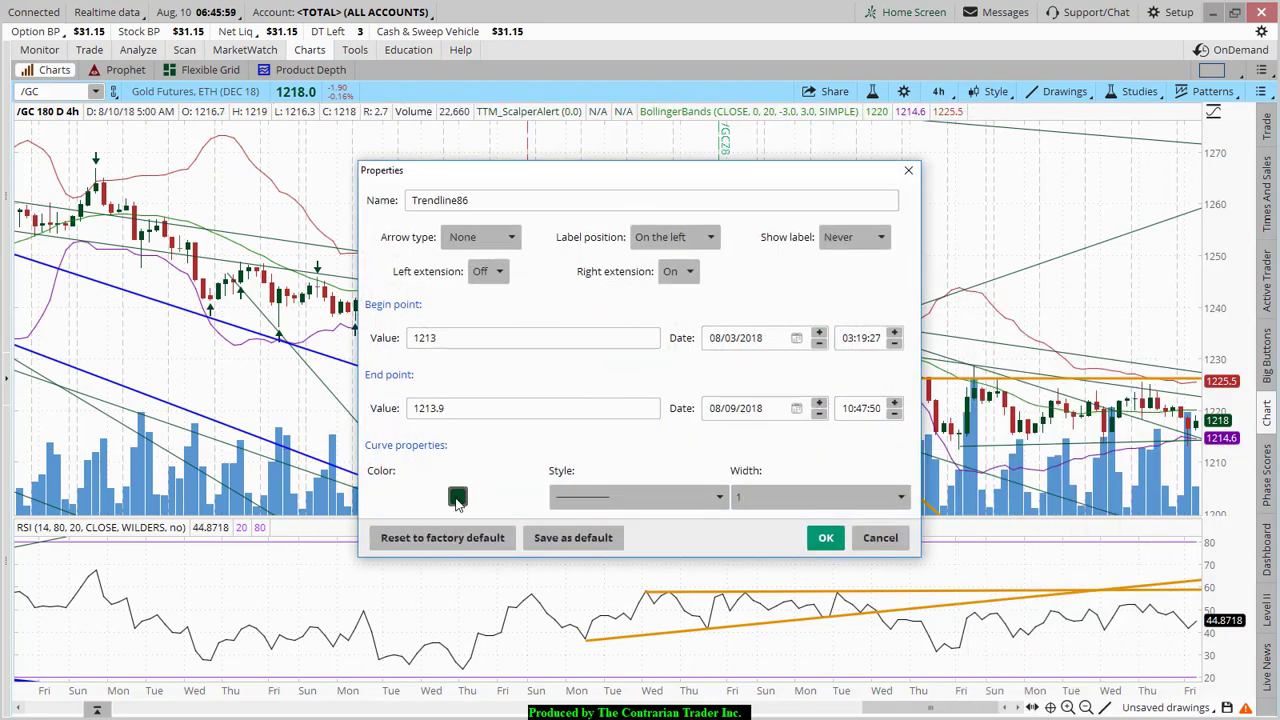
click(457, 497)
click(427, 548)
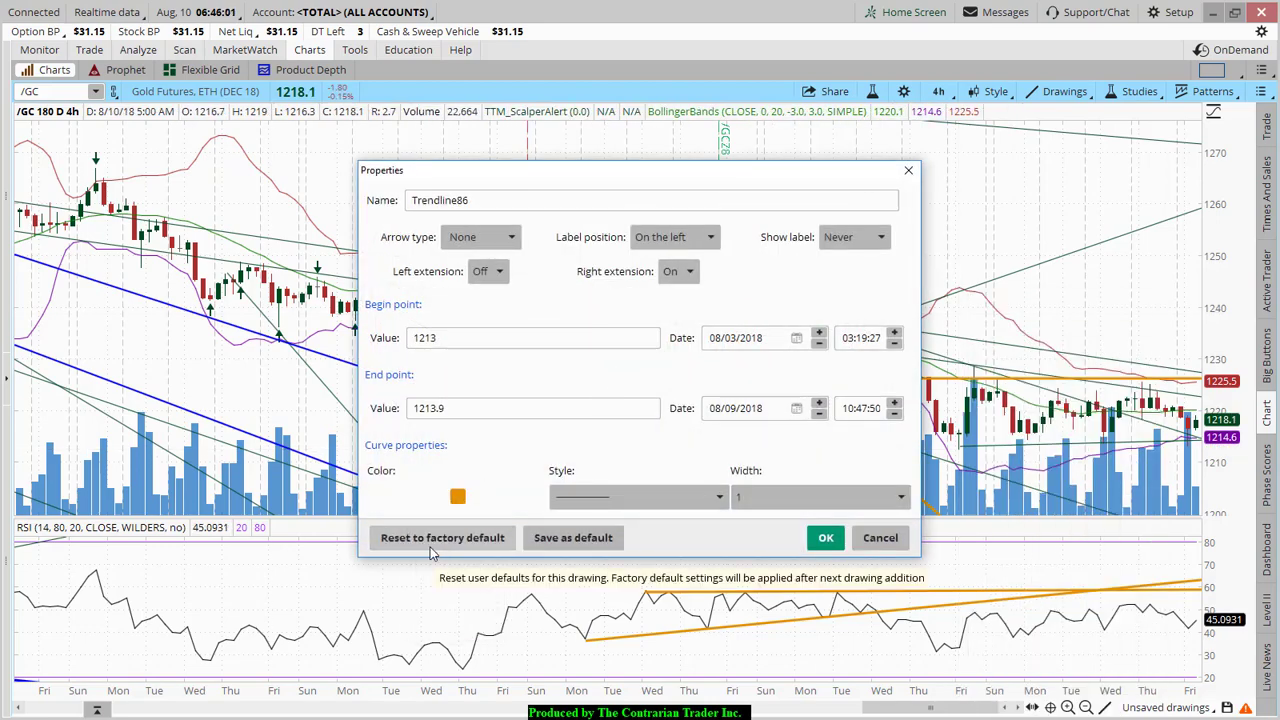
click(806, 498)
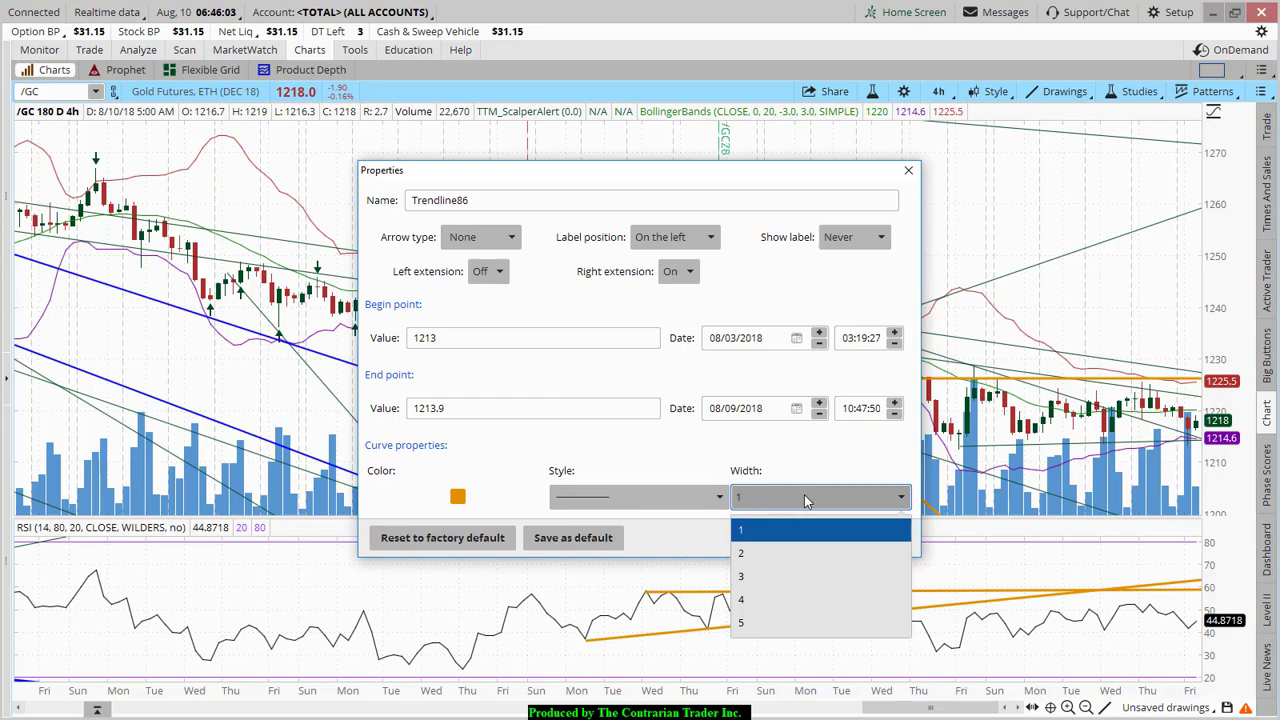
click(758, 555)
click(825, 537)
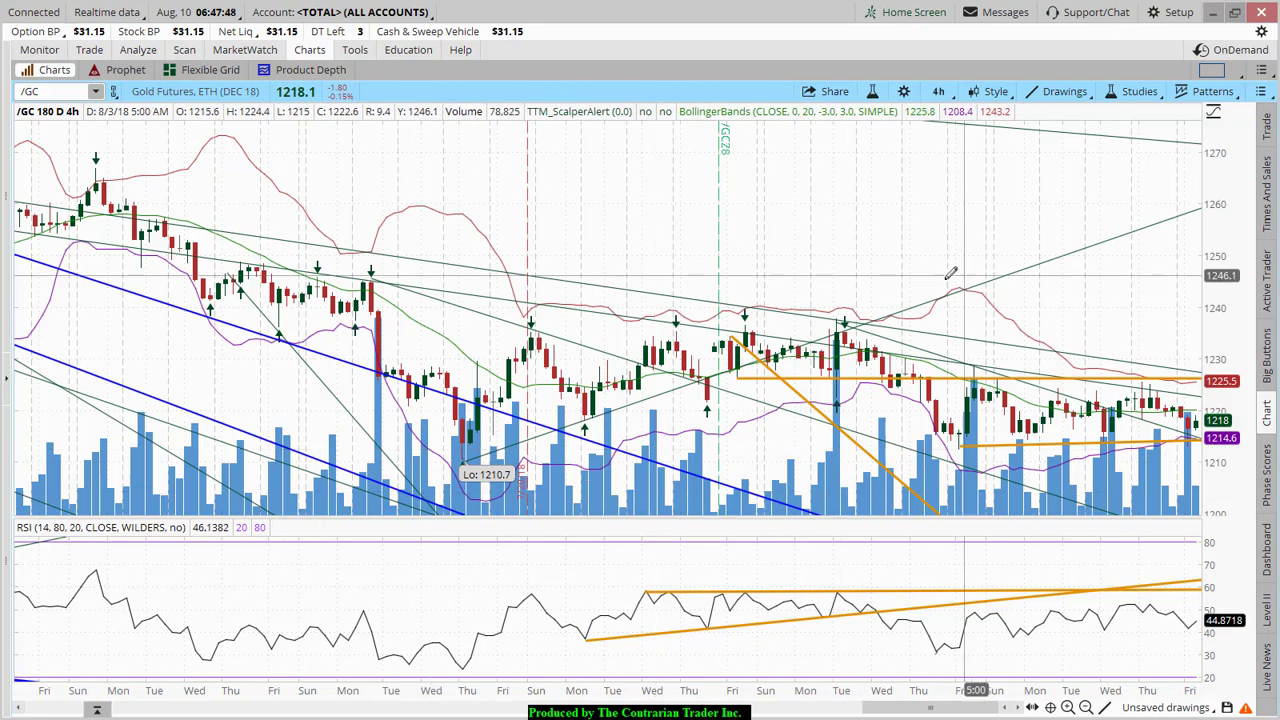
Draw a descending trendline on the gold chart from the last swing high before August down across the early-August candles
mouse_move(842, 323)
mouse_down()
mouse_move(1100, 372)
mouse_move(1136, 416)
mouse_up()
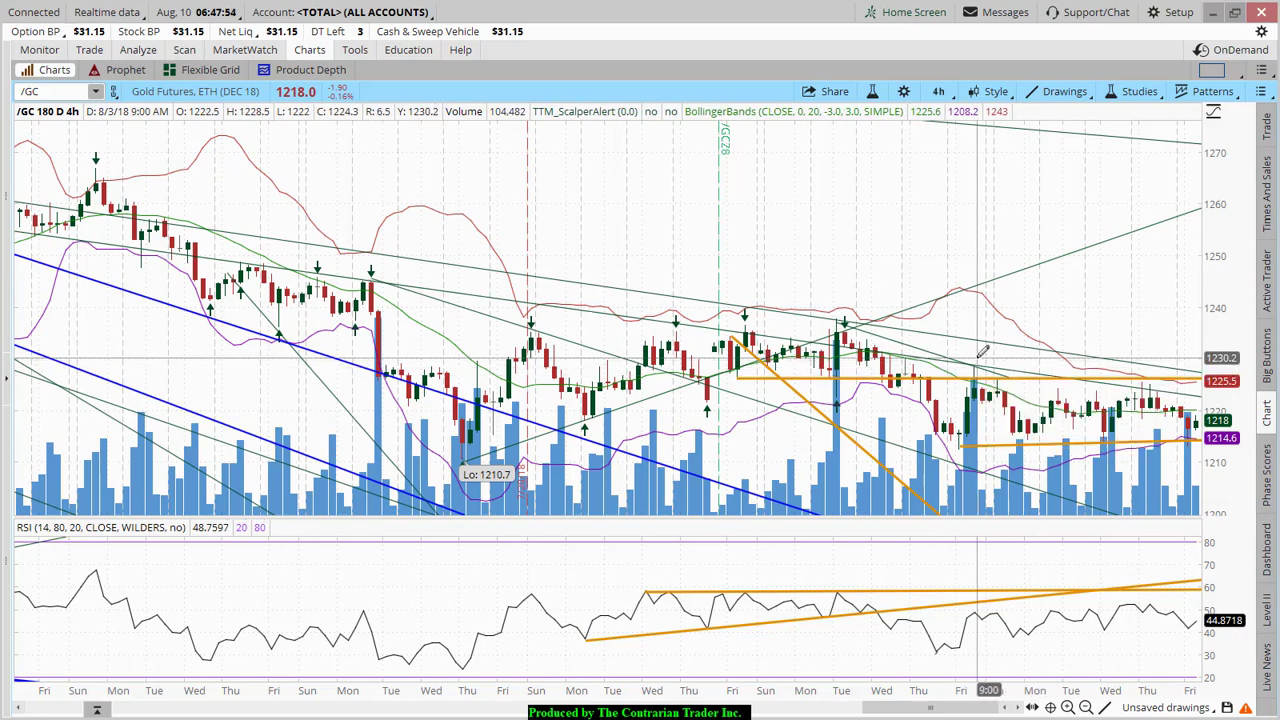
Extend the new descending gold trendline to the right and format it in orange
right_click(935, 352)
key(Escape)
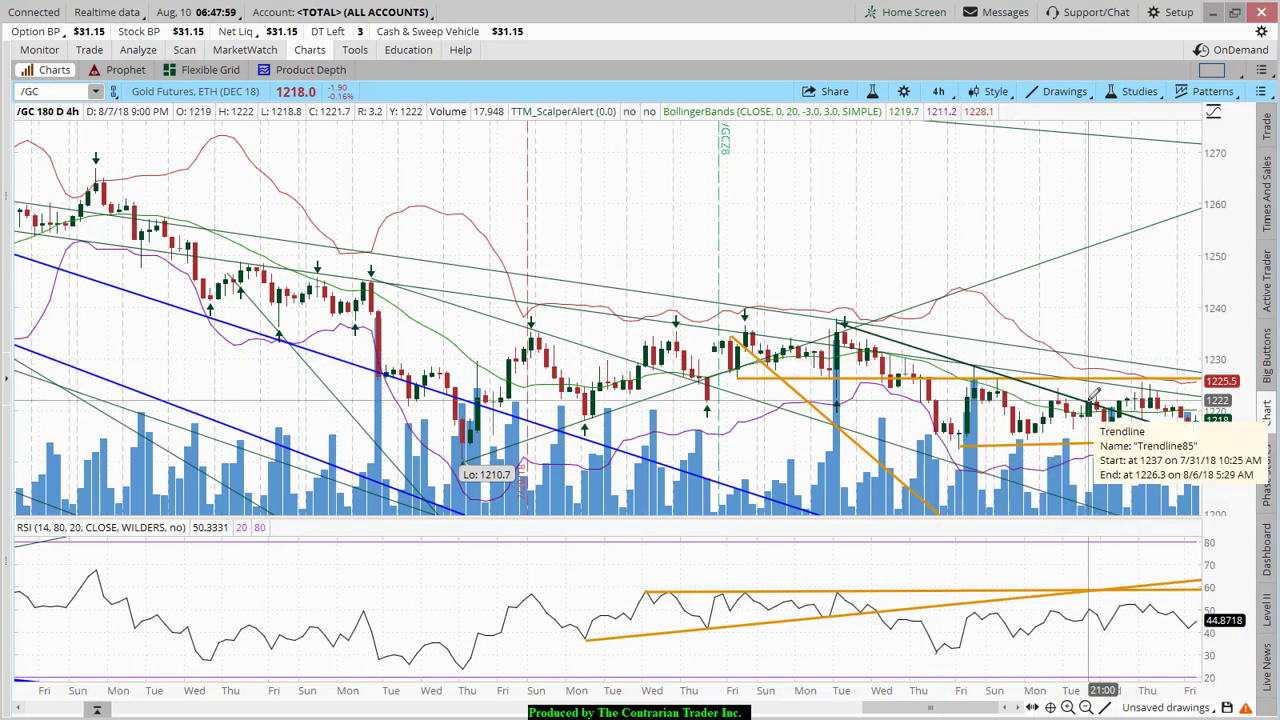
right_click(1095, 395)
click(1150, 311)
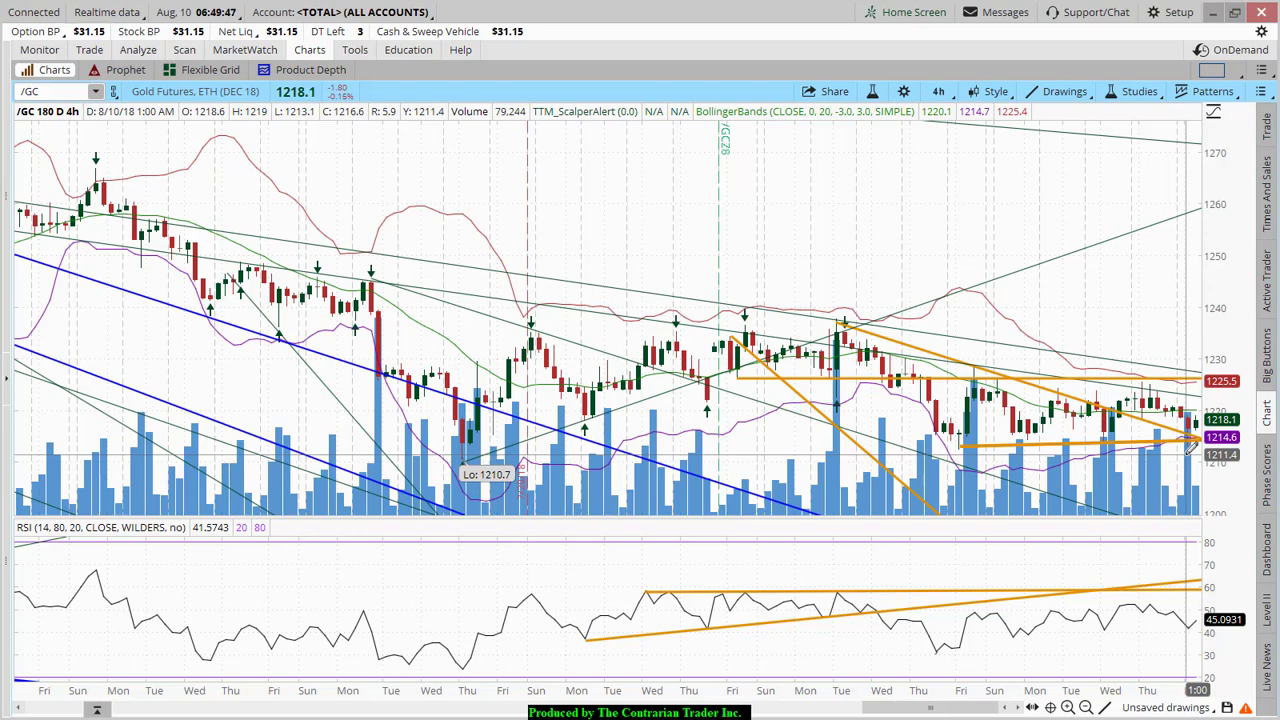
Switch to the StockCharts daily chart of SHOO and turn on its Inspect option
click(100, 90)
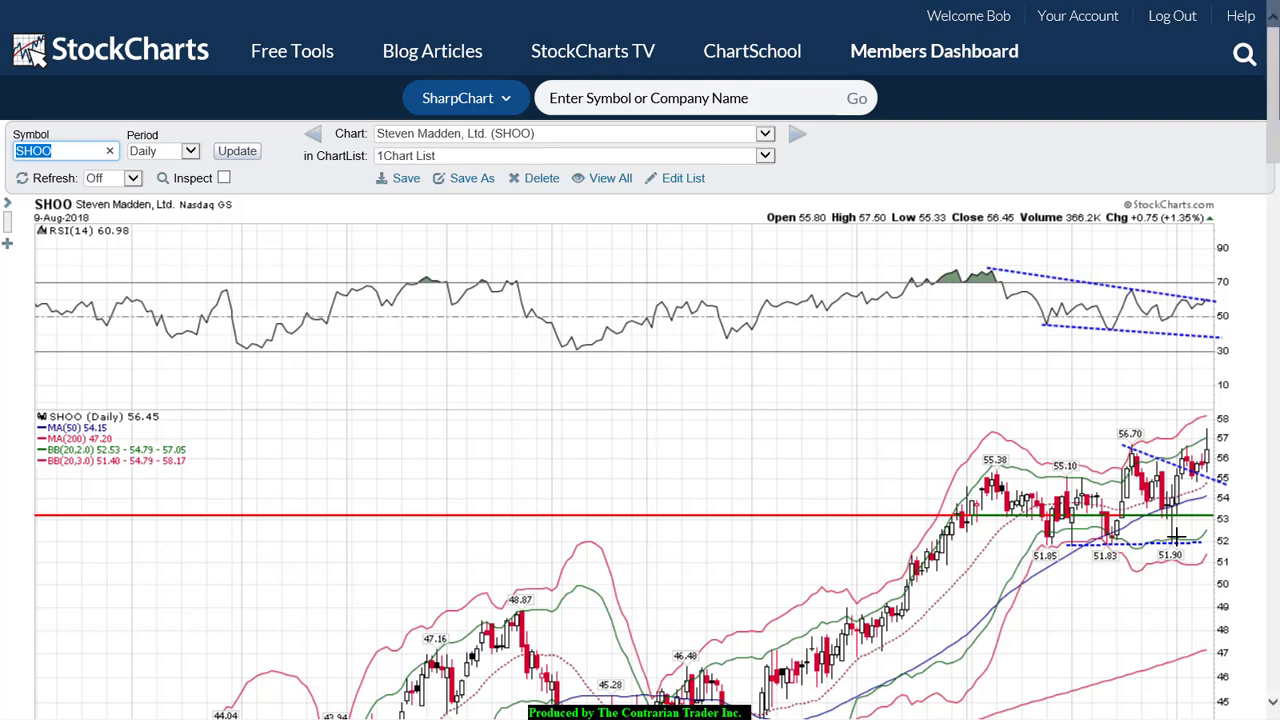
click(226, 179)
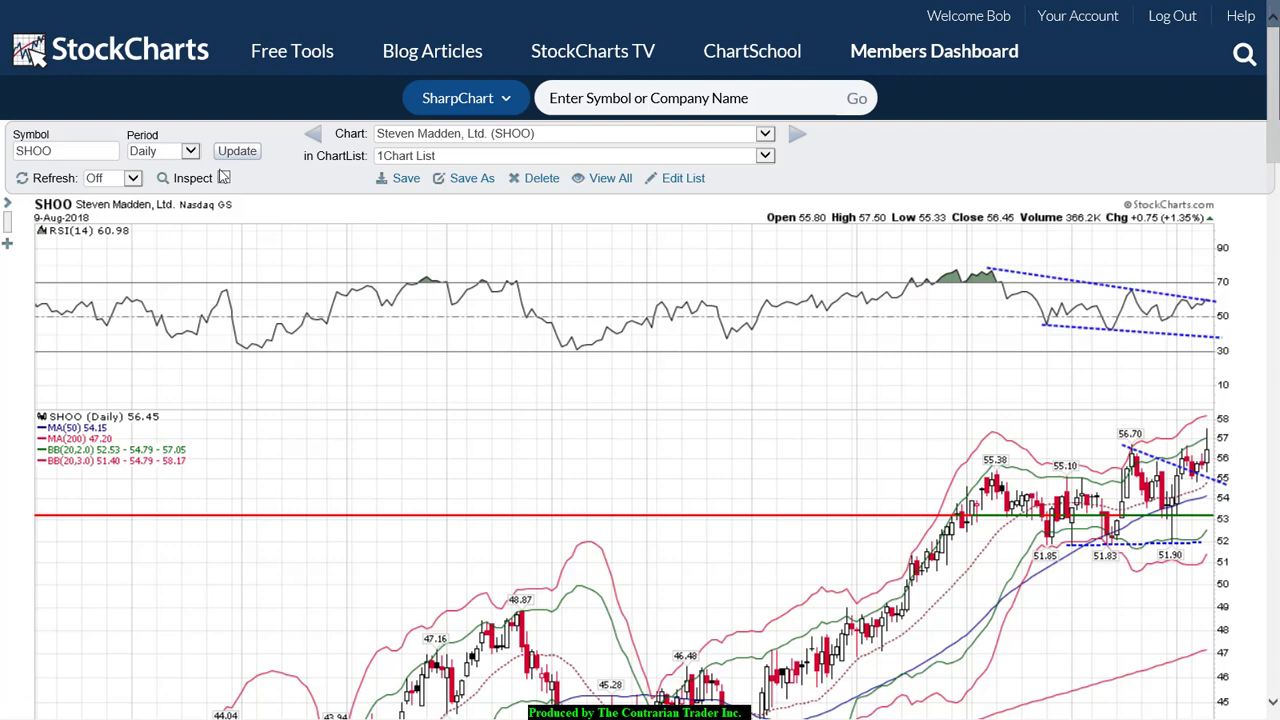
click(224, 178)
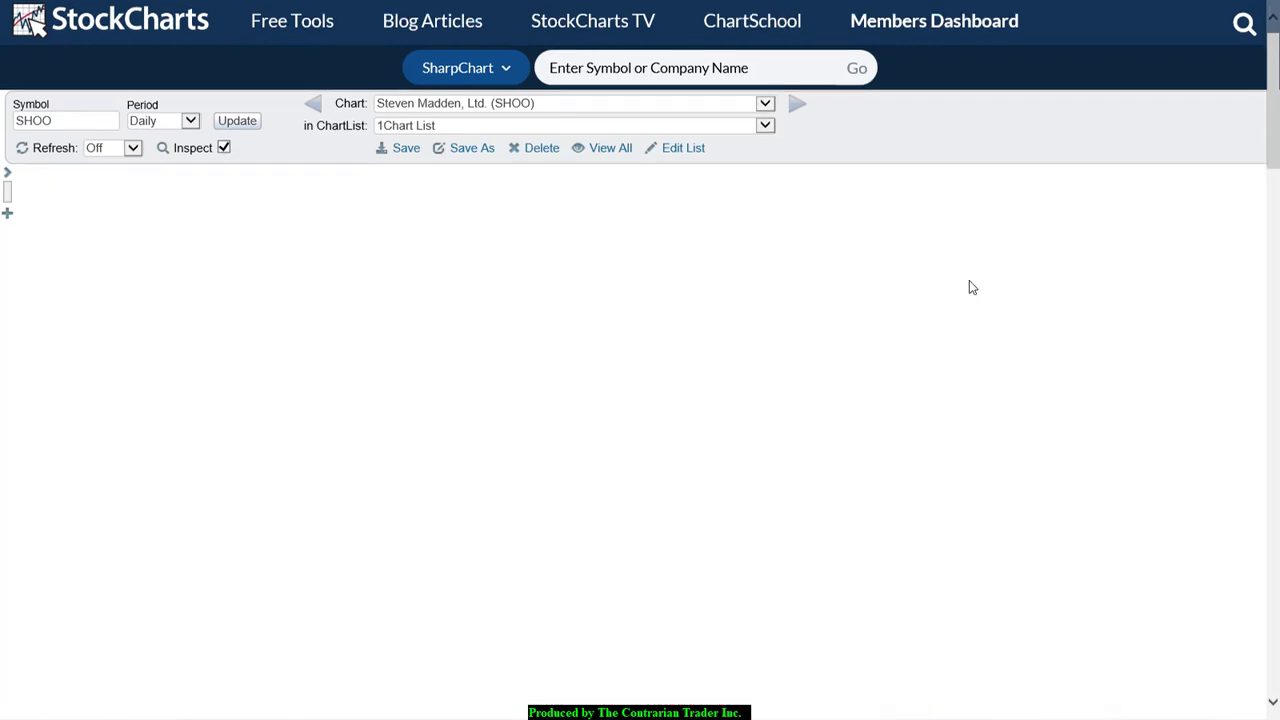
scroll(1277, 111, down, 2)
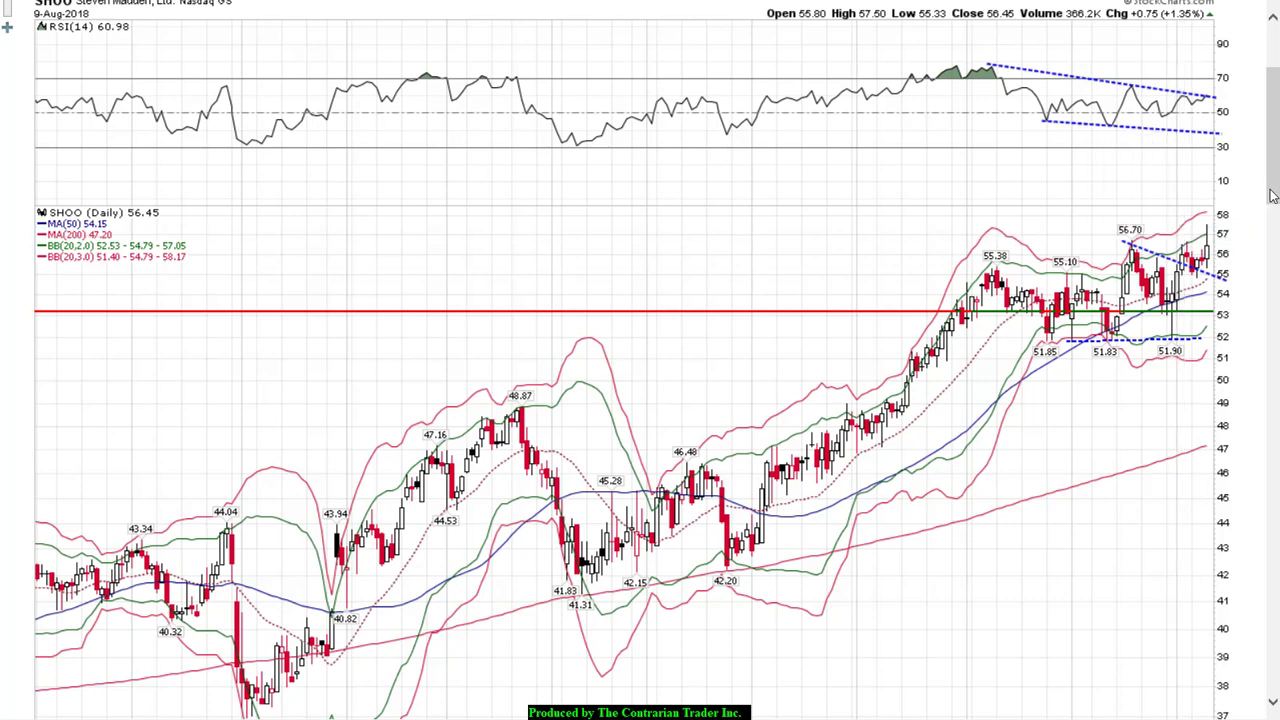
Look over the RSI, slow stochastics and price candles on the daily chart of NUS
mouse_move(1068, 8)
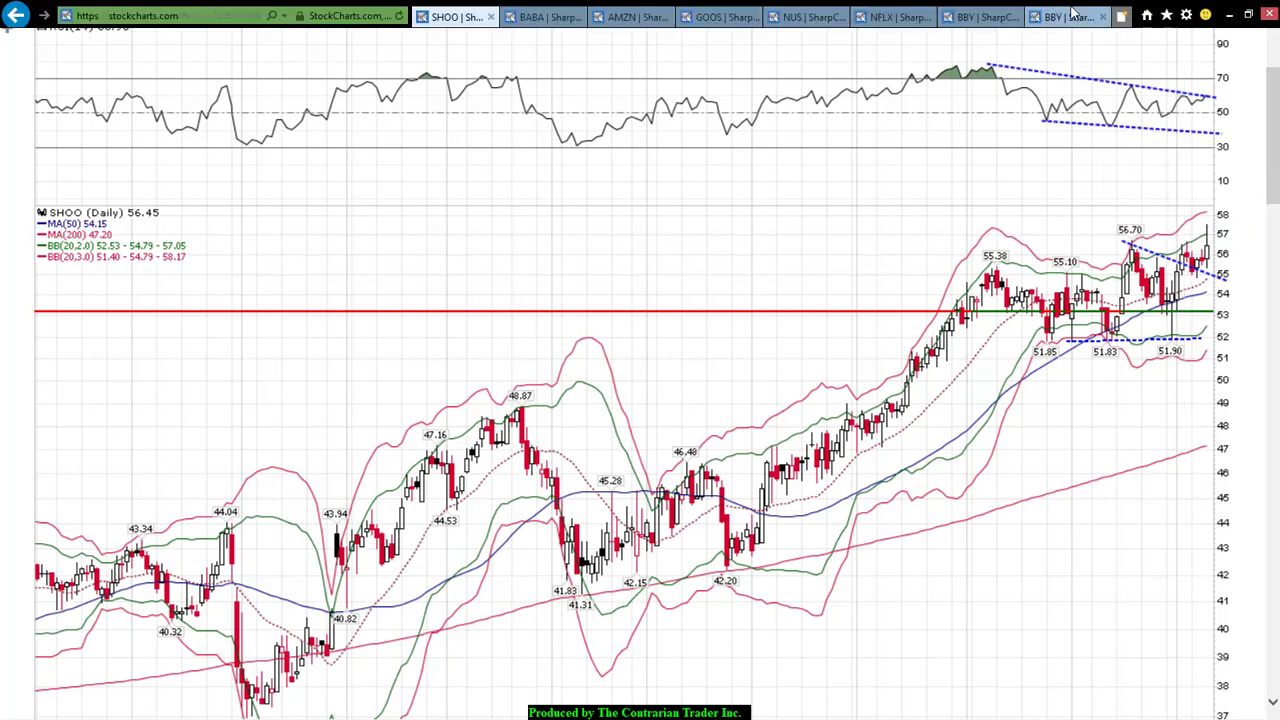
click(811, 14)
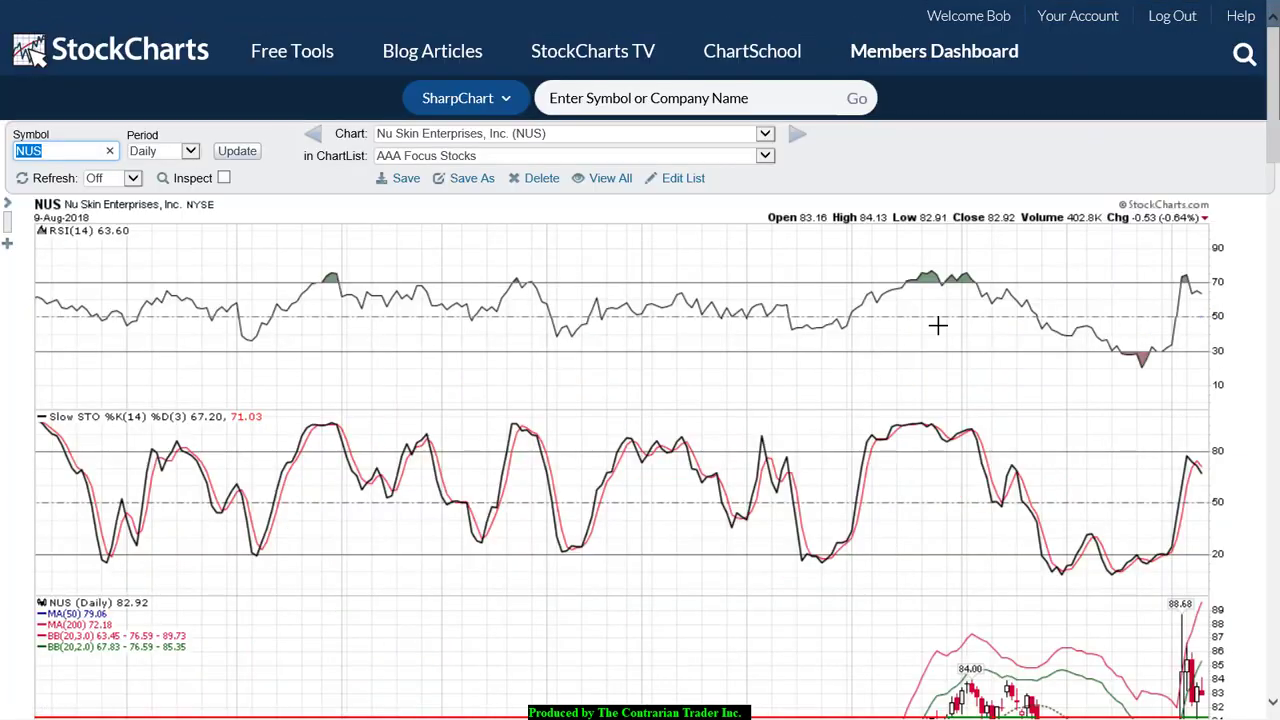
scroll(1254, 375, down, 5)
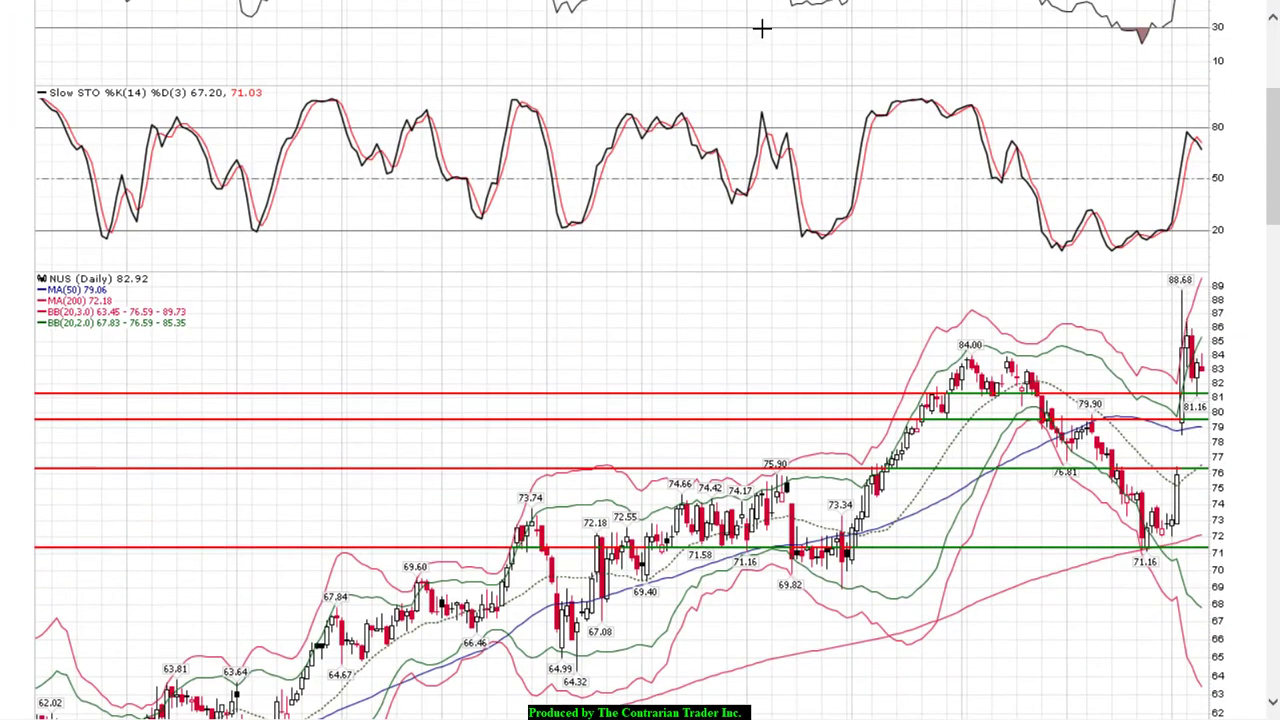
scroll(945, 371, up, 3)
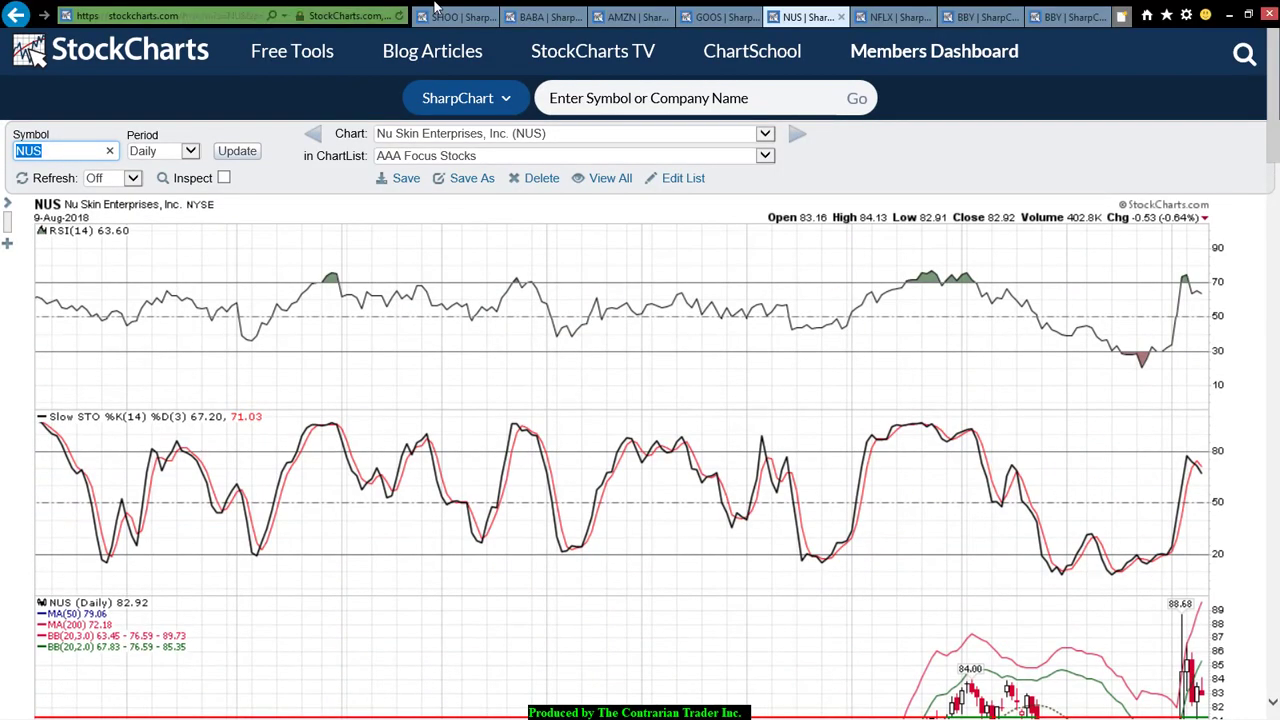
Return to the SHOO daily chart and examine its recent candles, volume, Ultimate Oscillator, StochRSI, ADX, stochastics and MACD
click(440, 18)
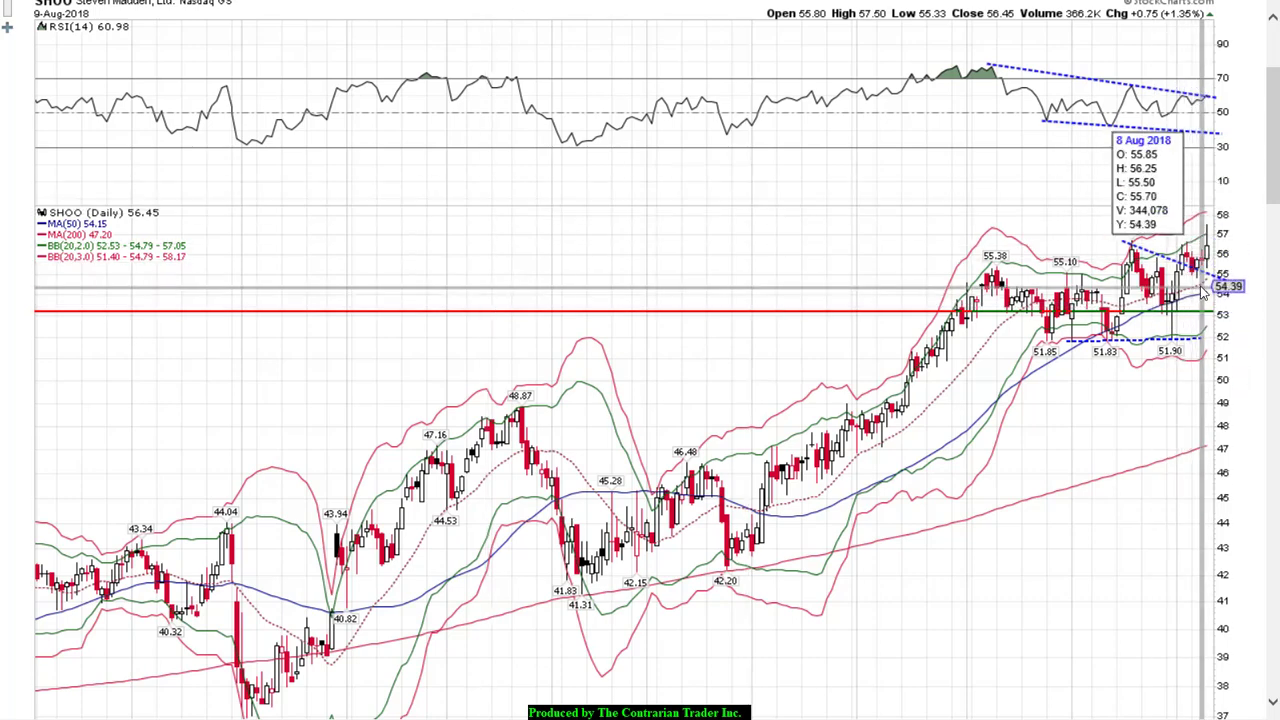
scroll(737, 369, down, 5)
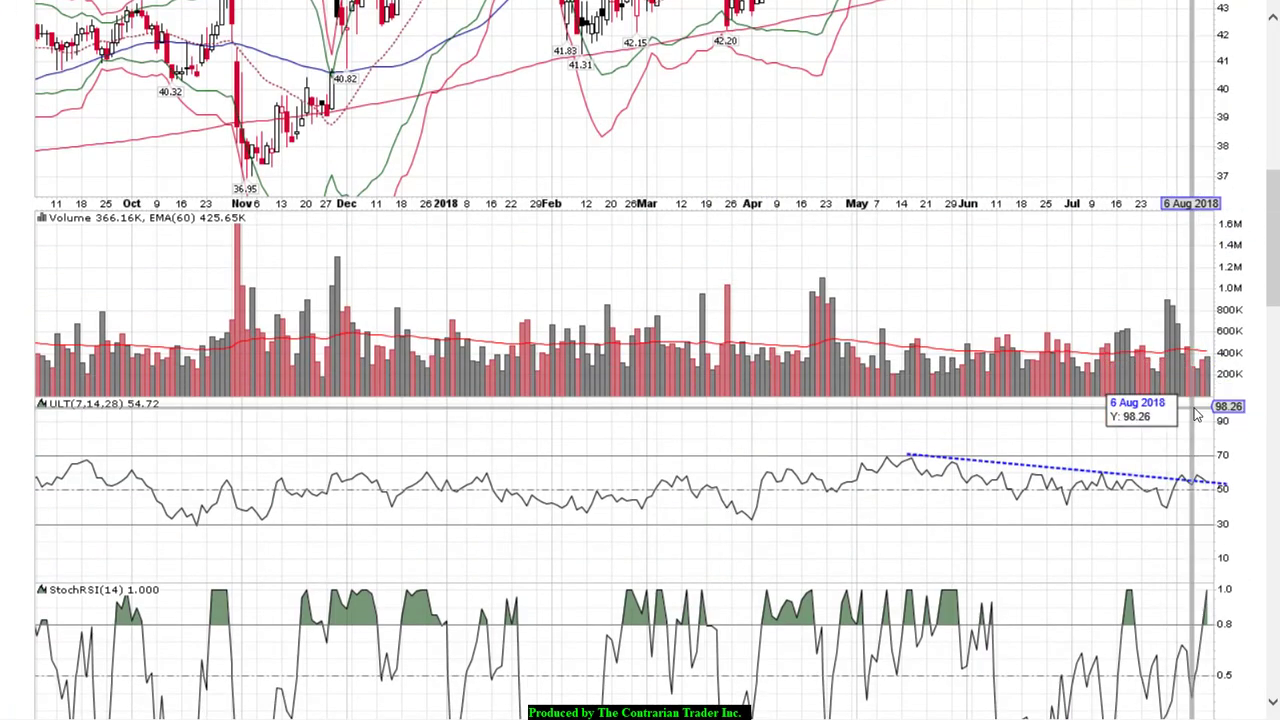
scroll(1197, 415, down, 5)
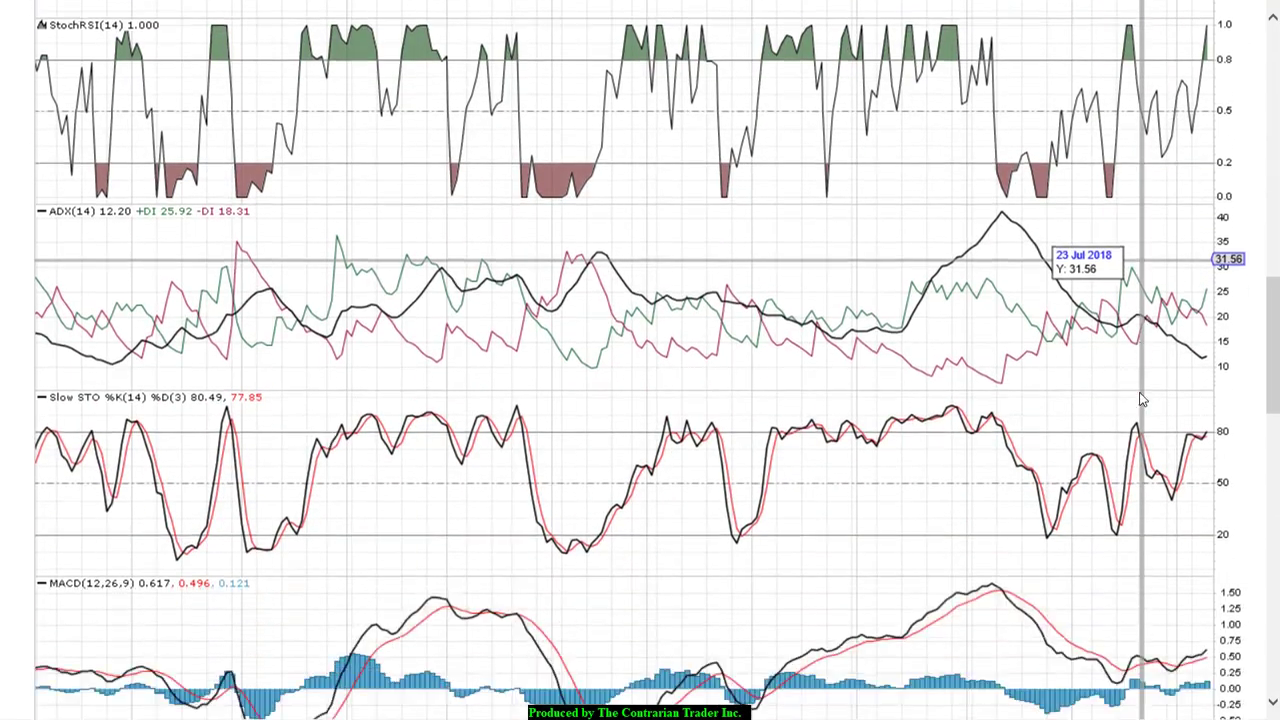
scroll(1142, 399, down, 2)
scroll(1089, 509, up, 5)
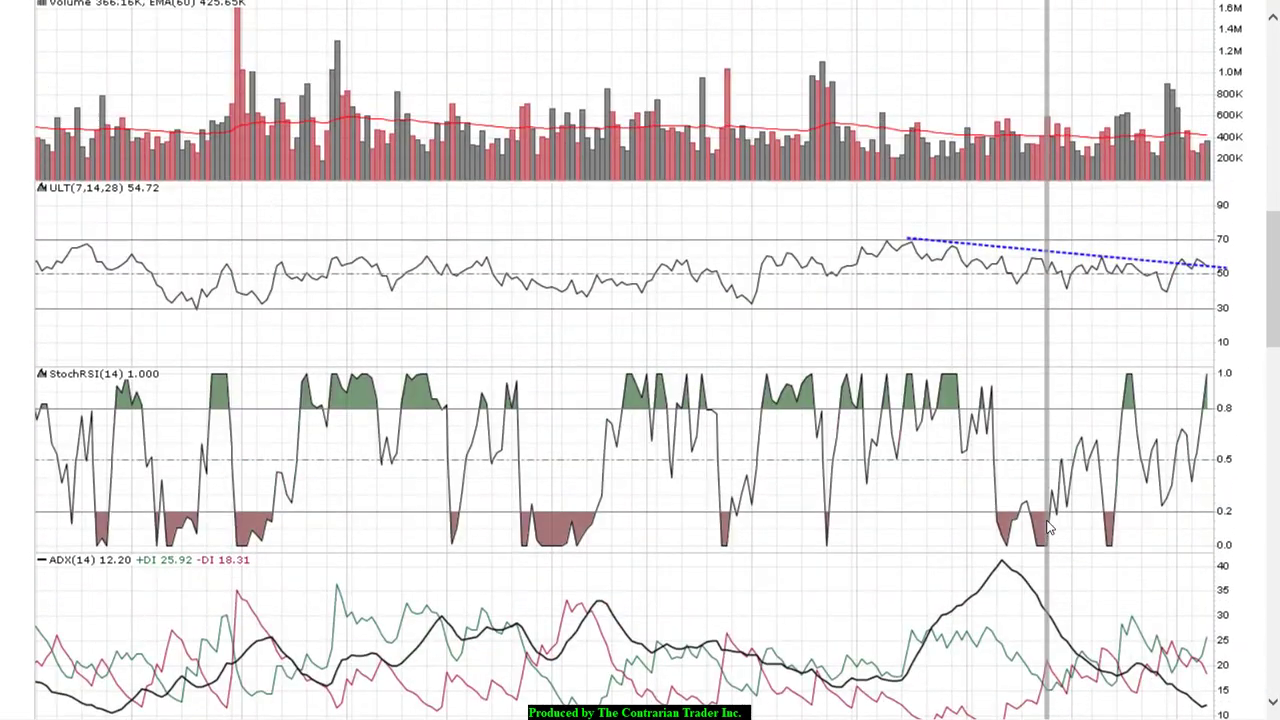
scroll(1050, 528, up, 7)
scroll(1050, 528, up, 1)
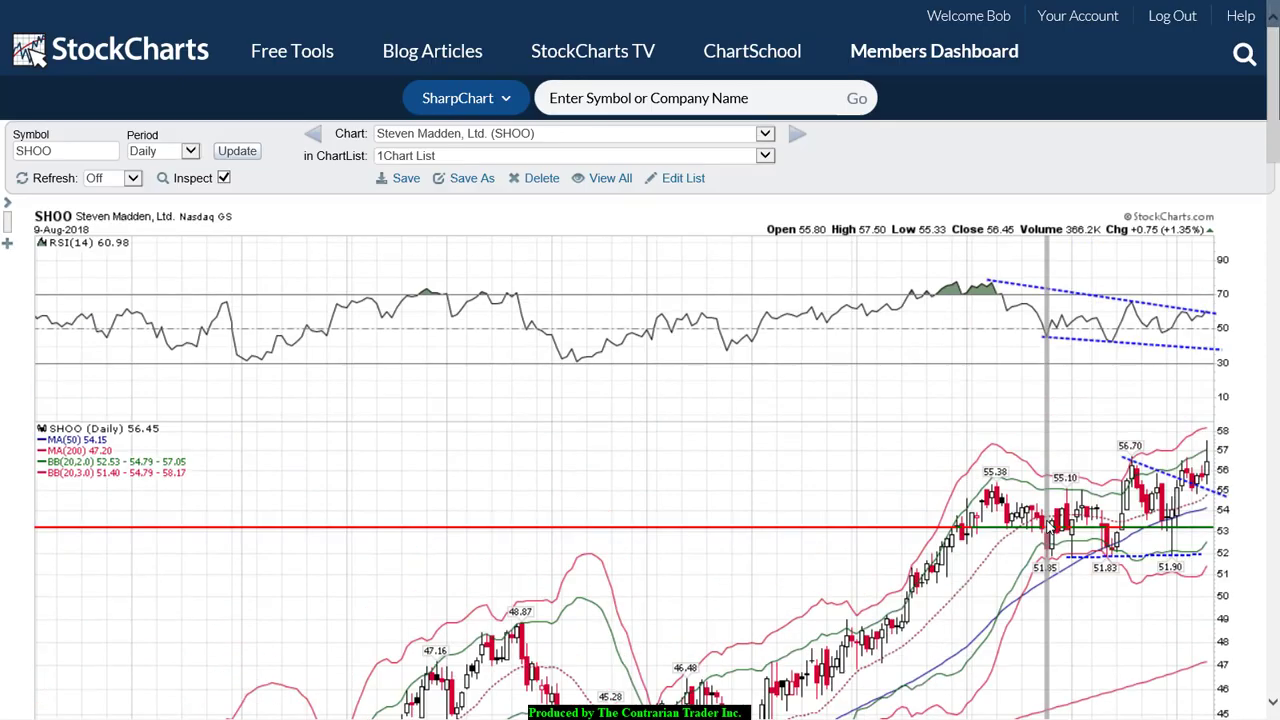
Open the weekly chart of BABA and turn on its Inspect option
mouse_move(603, 10)
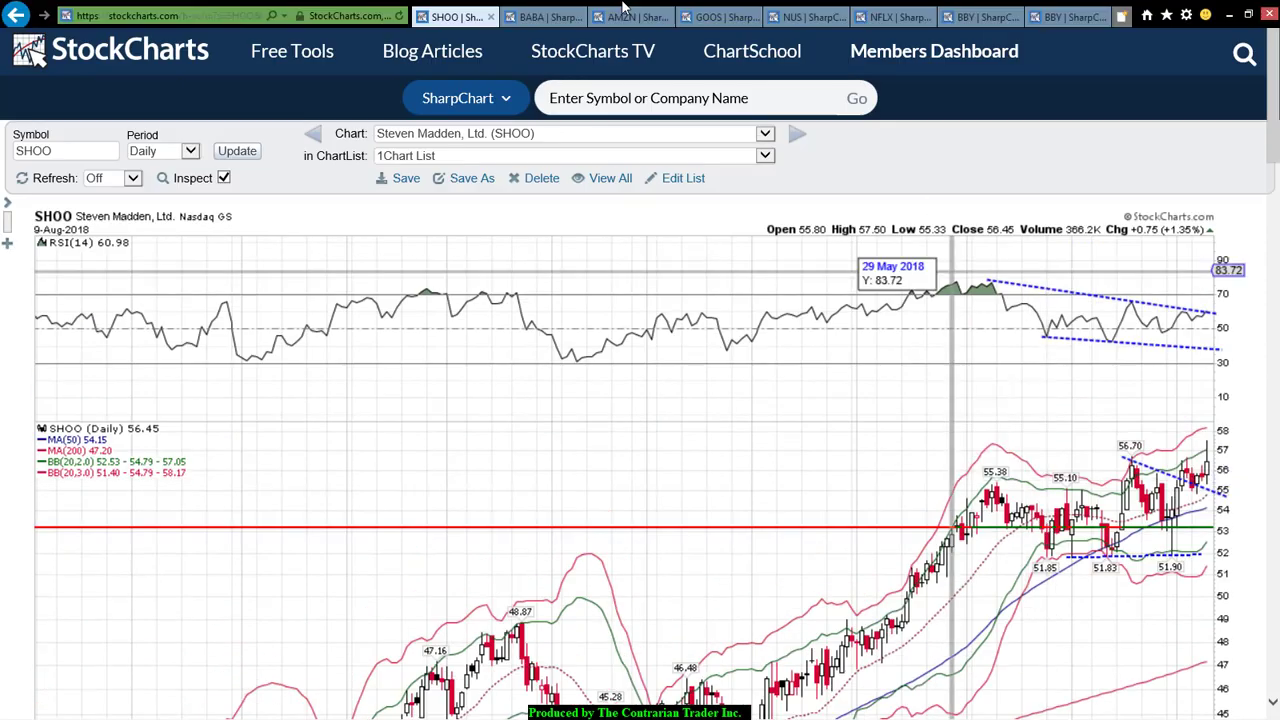
click(540, 16)
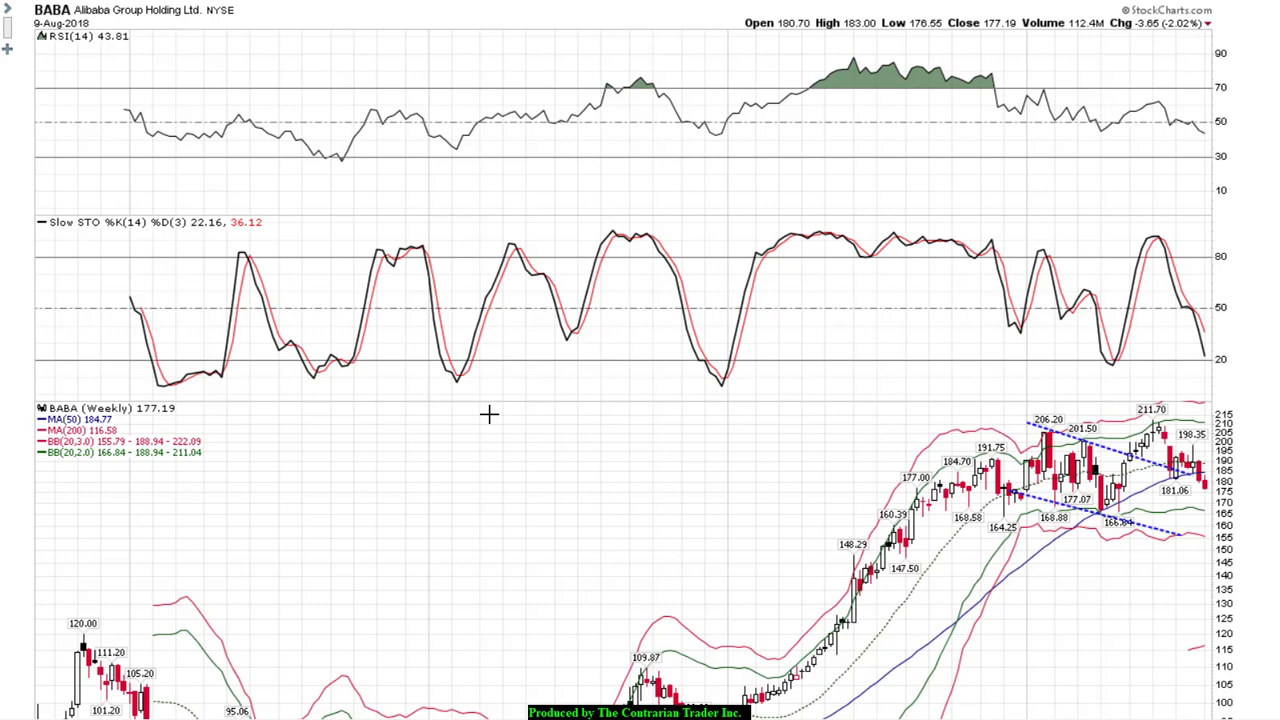
scroll(23, 297, up, 2)
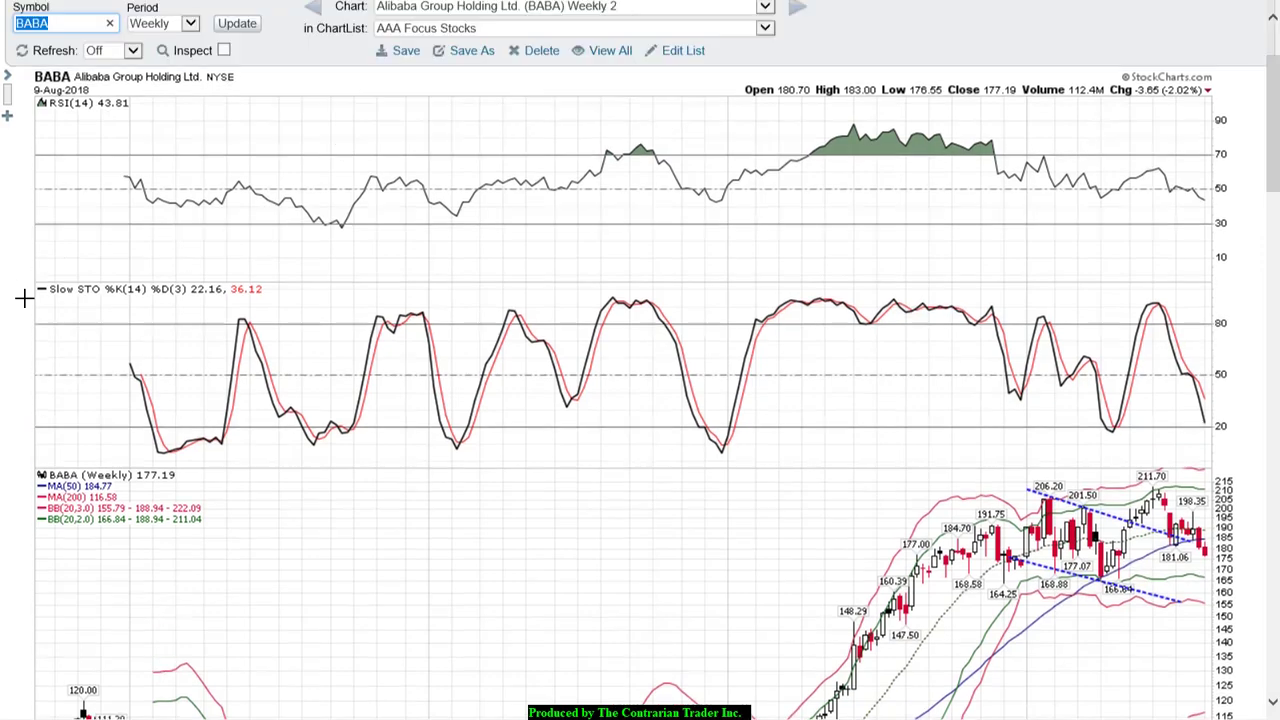
click(224, 178)
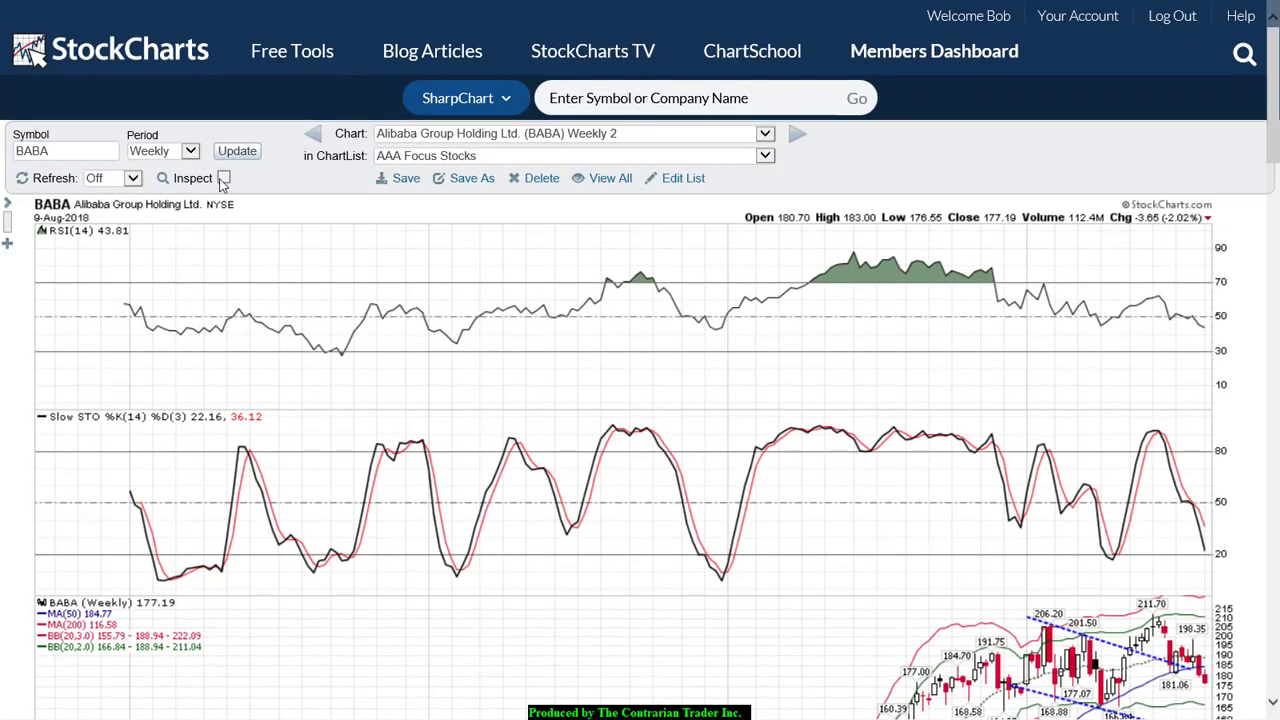
Examine BABA's weekly price history, RSI, slow stochastics, StochRSI, volume and Ultimate Oscillator
scroll(362, 355, down, 4)
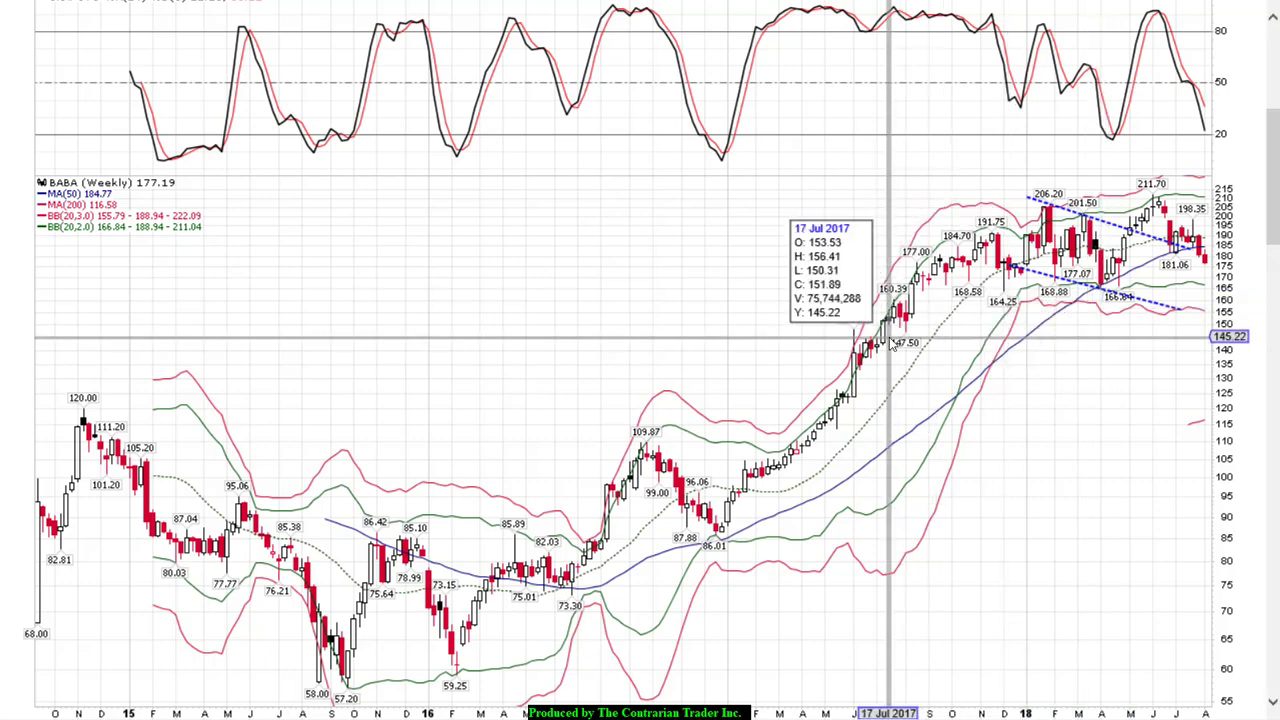
scroll(887, 345, up, 5)
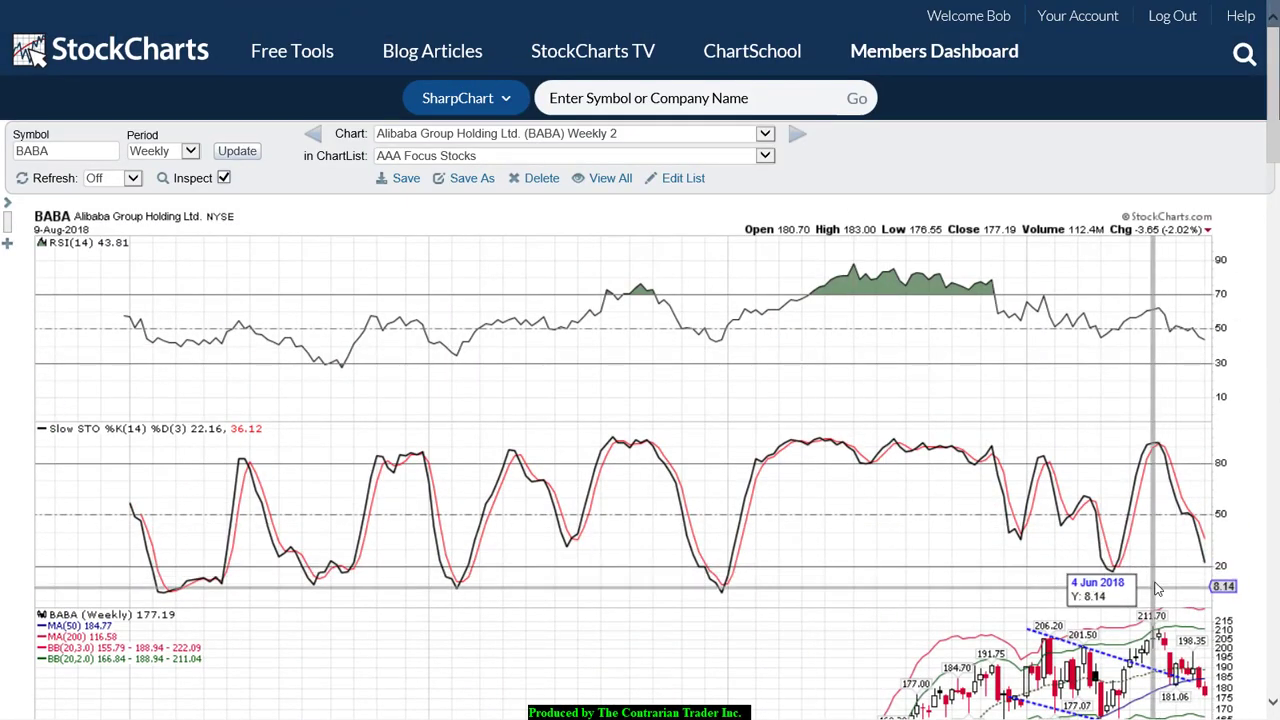
scroll(1140, 545, down, 8)
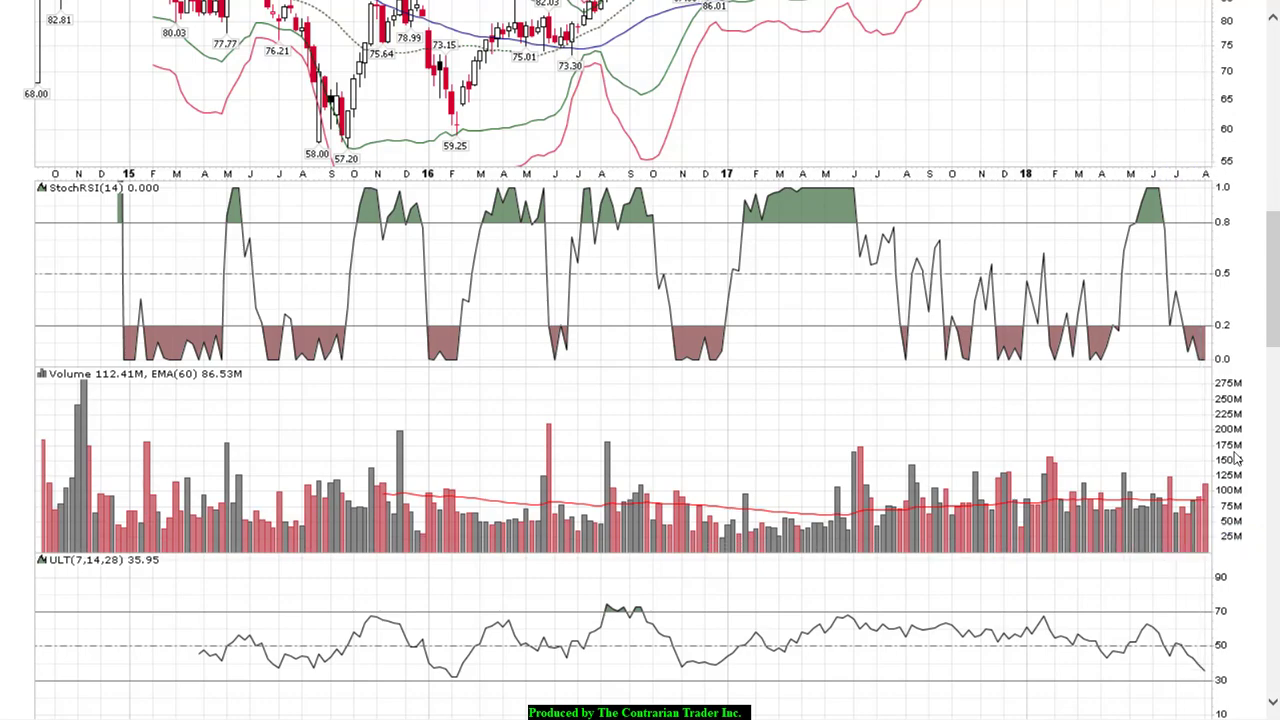
scroll(1210, 466, down, 2)
scroll(1210, 466, down, 3)
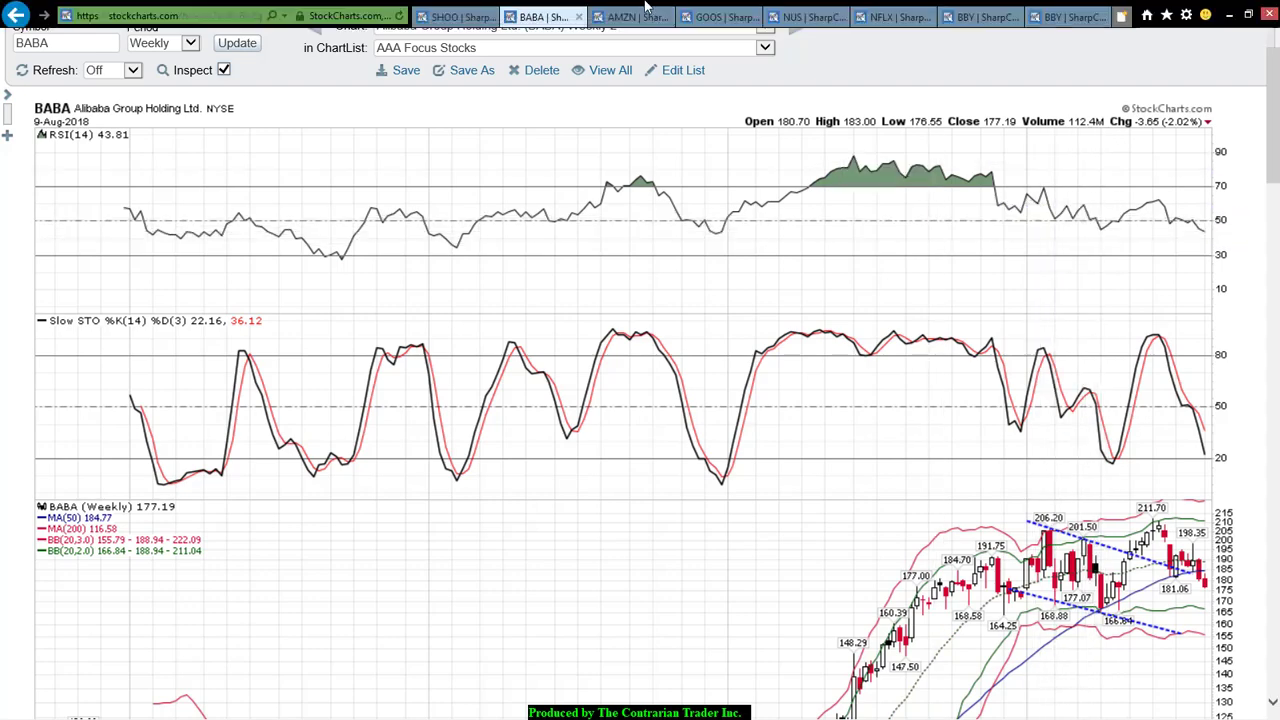
Open the AMZN daily chart and examine its volume, momentum indicators and the price trend with its trendlines
click(645, 12)
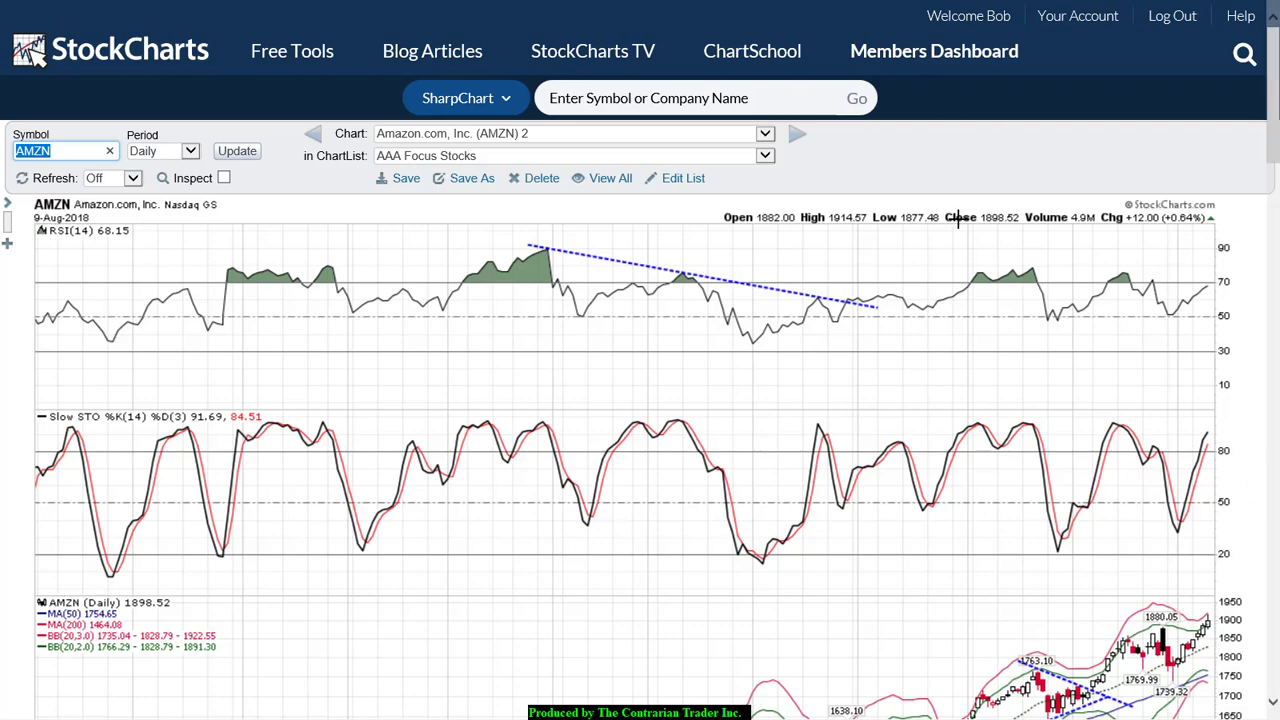
scroll(975, 225, down, 10)
scroll(998, 230, up, 1)
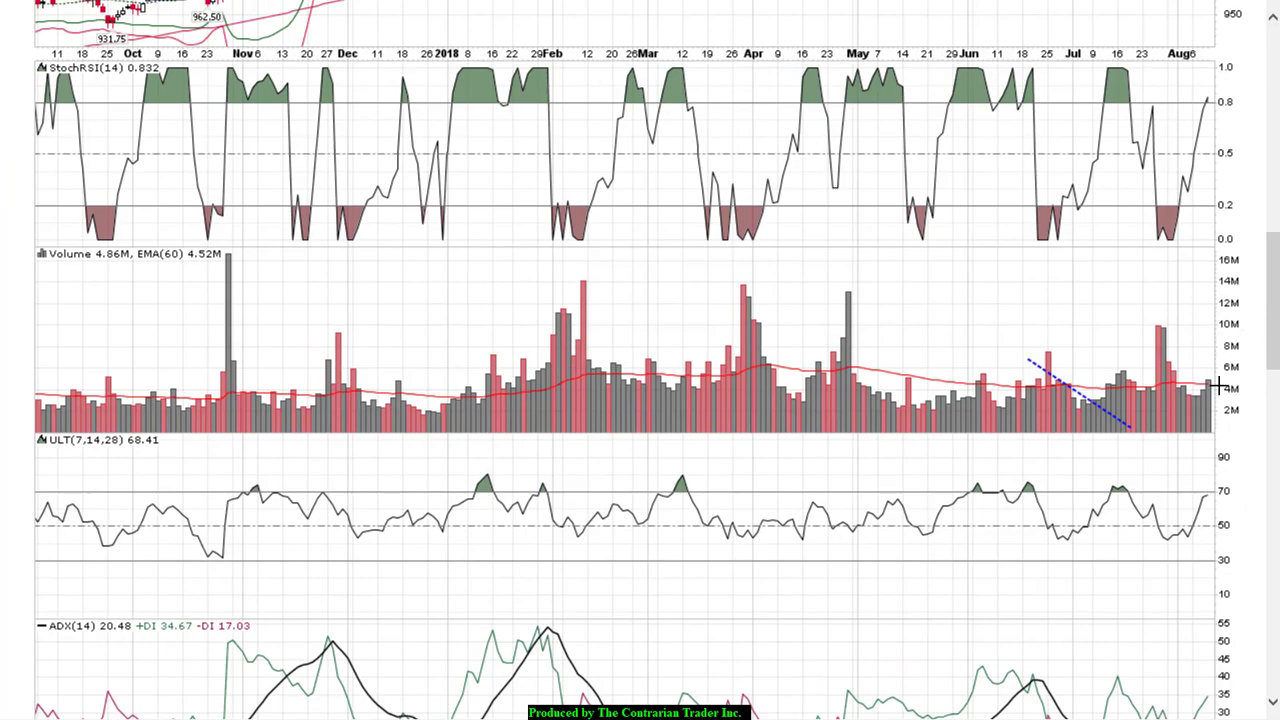
scroll(1212, 400, down, 9)
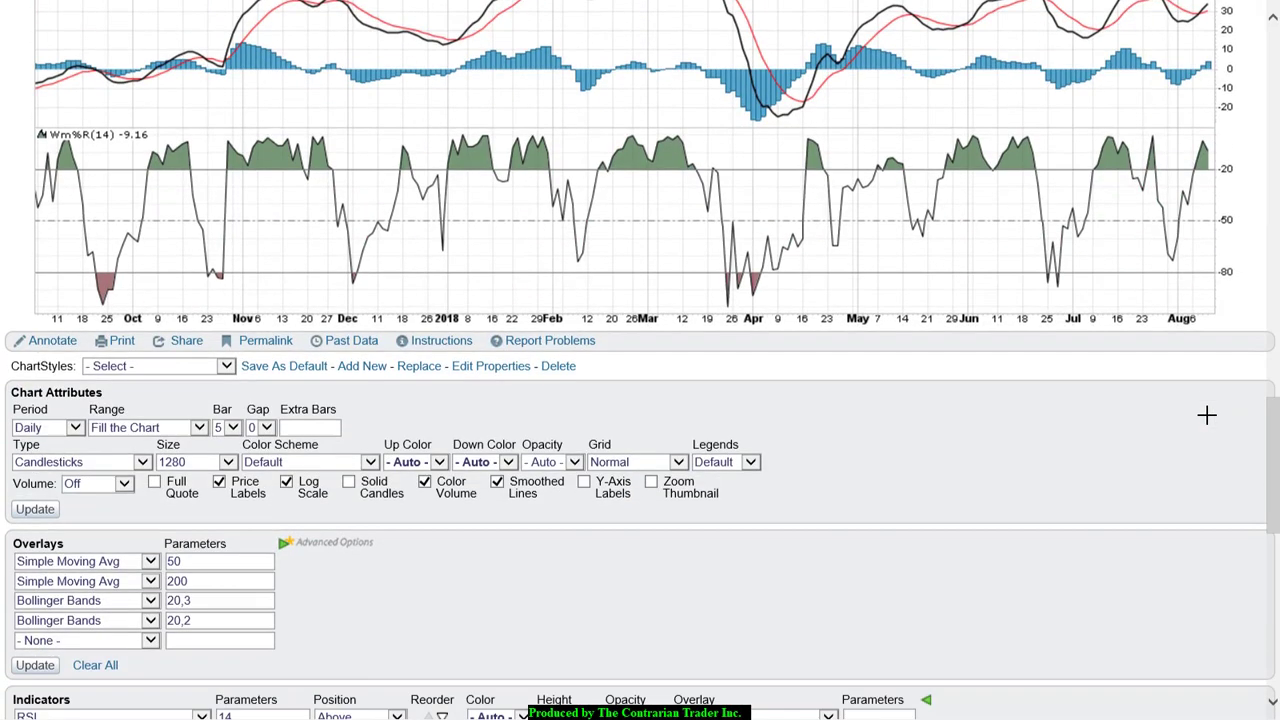
scroll(1206, 415, up, 15)
scroll(1206, 415, up, 1)
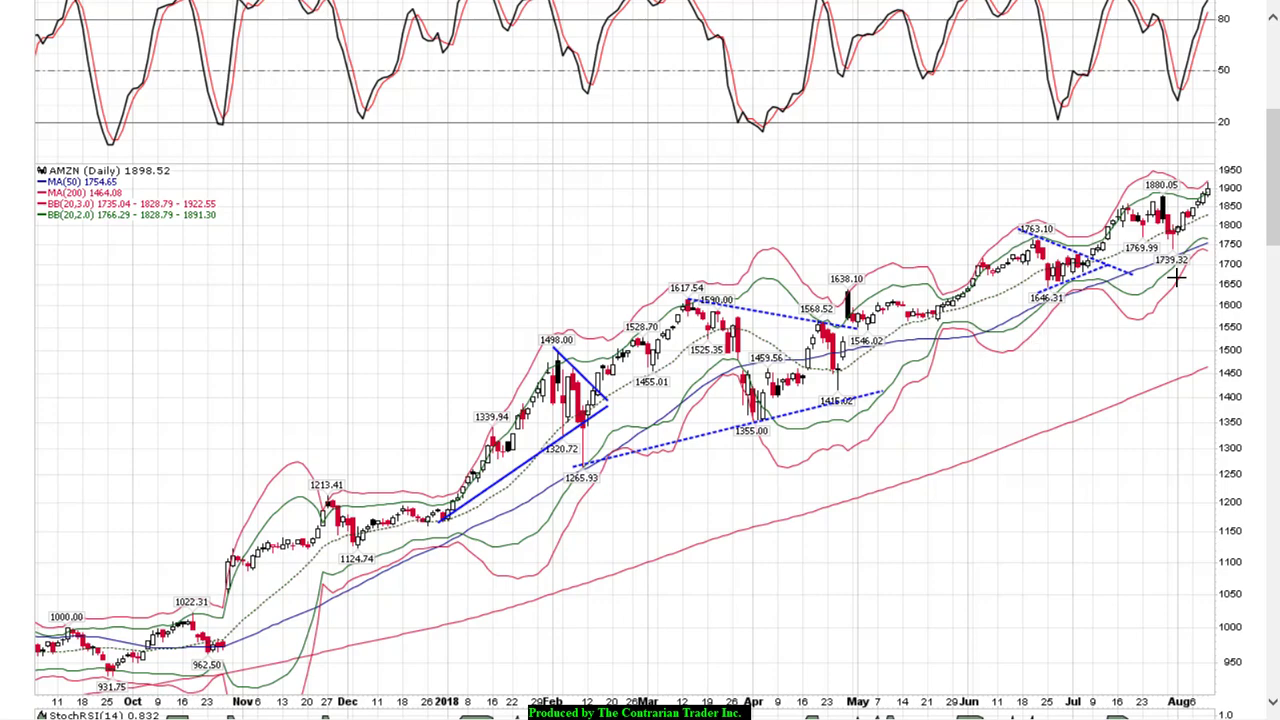
scroll(1178, 280, up, 4)
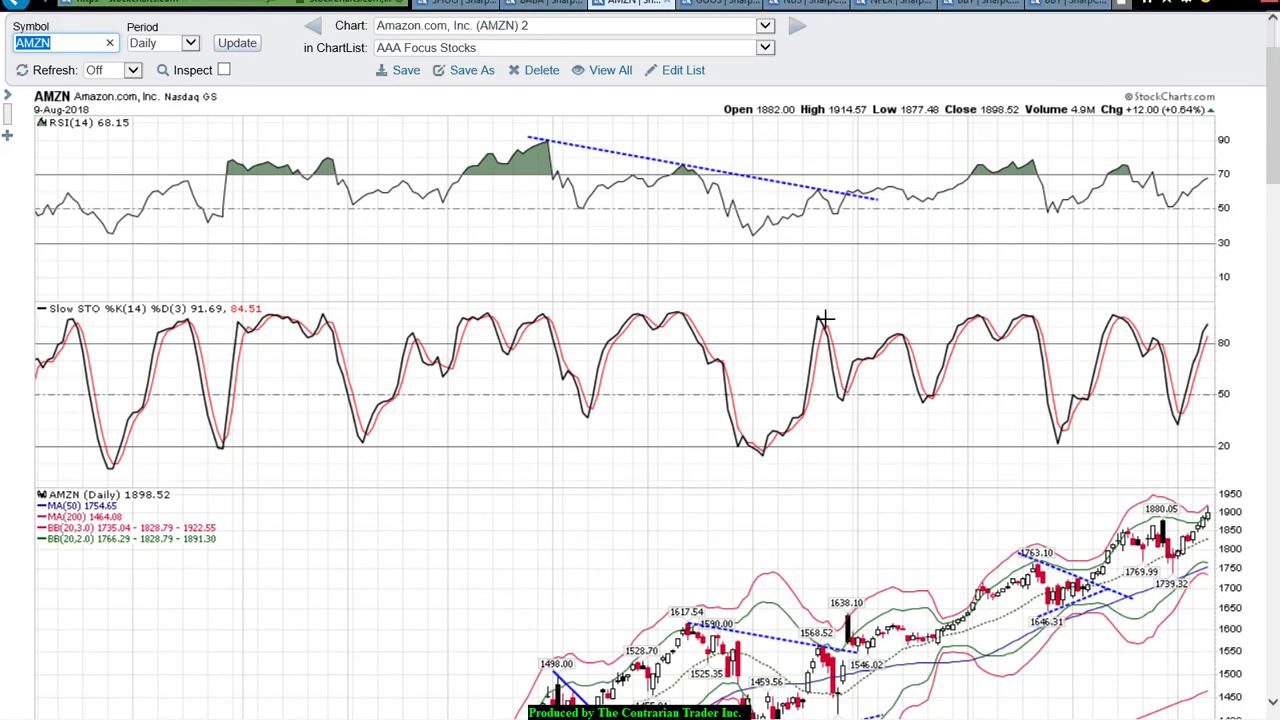
Turn on Inspect for the GOOS daily chart and review its price, volume, ADX, stochastics and MACD
click(714, 22)
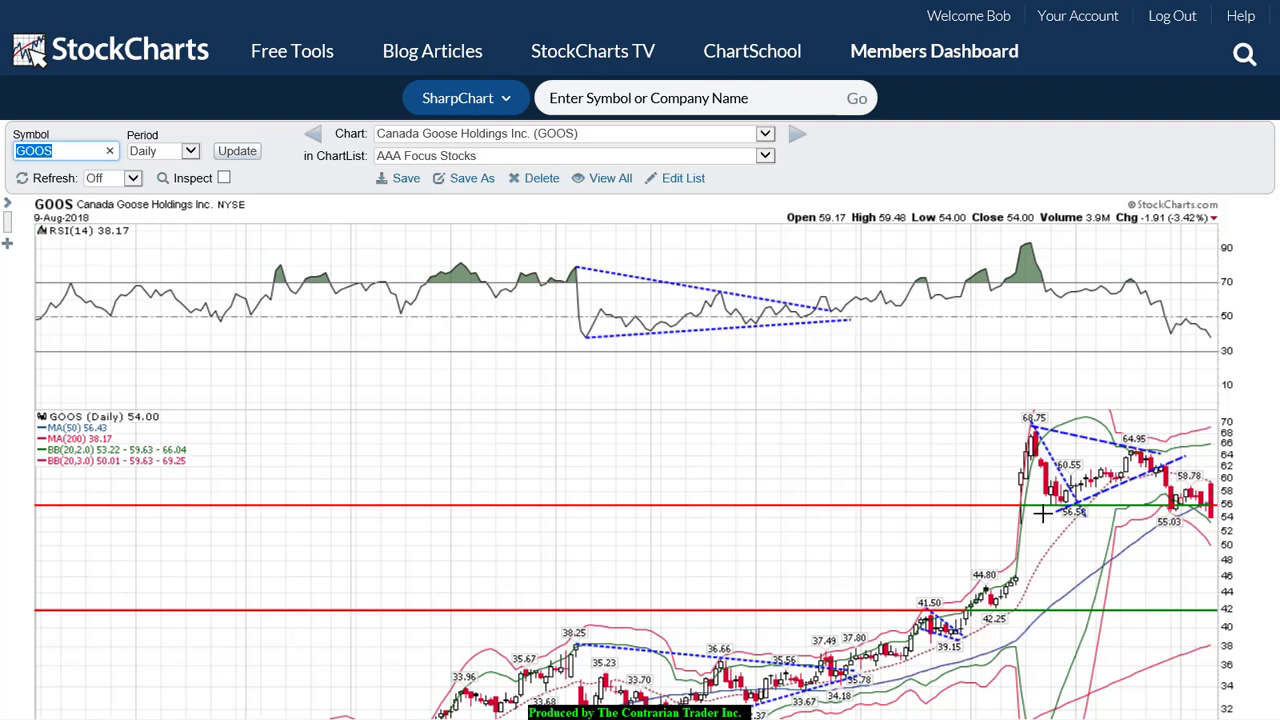
click(224, 178)
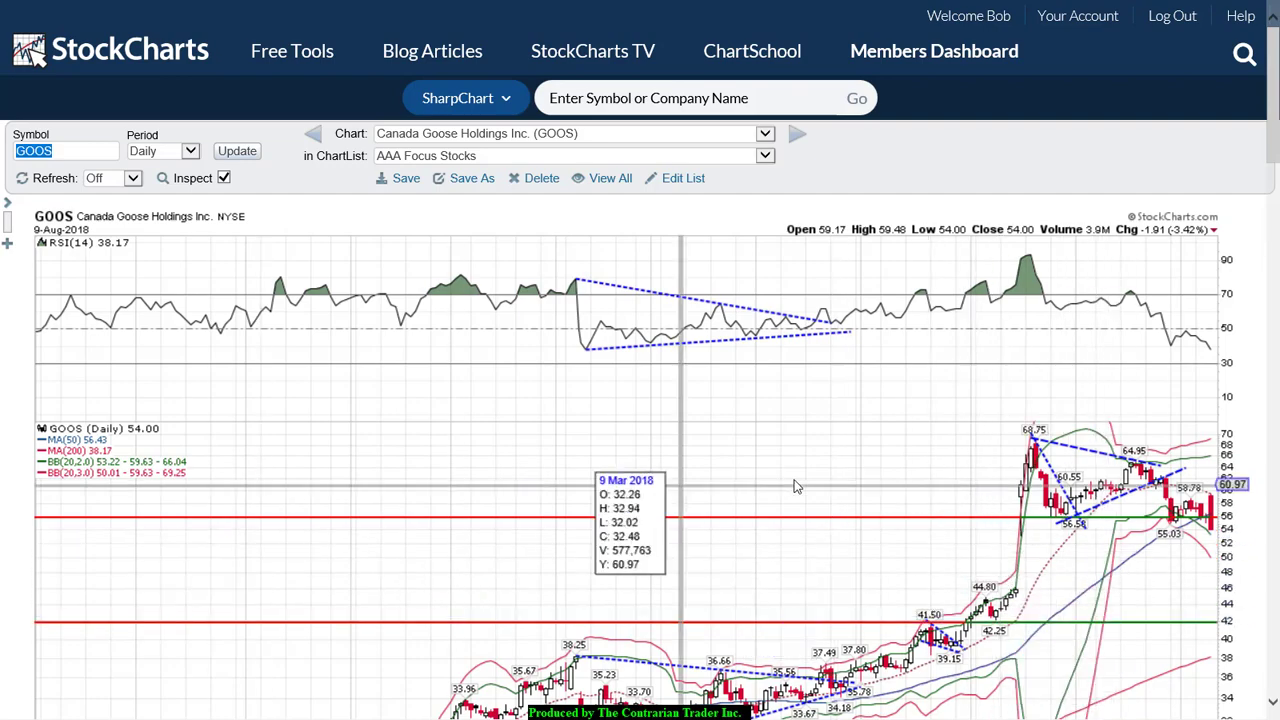
scroll(673, 492, down, 3)
scroll(673, 492, down, 5)
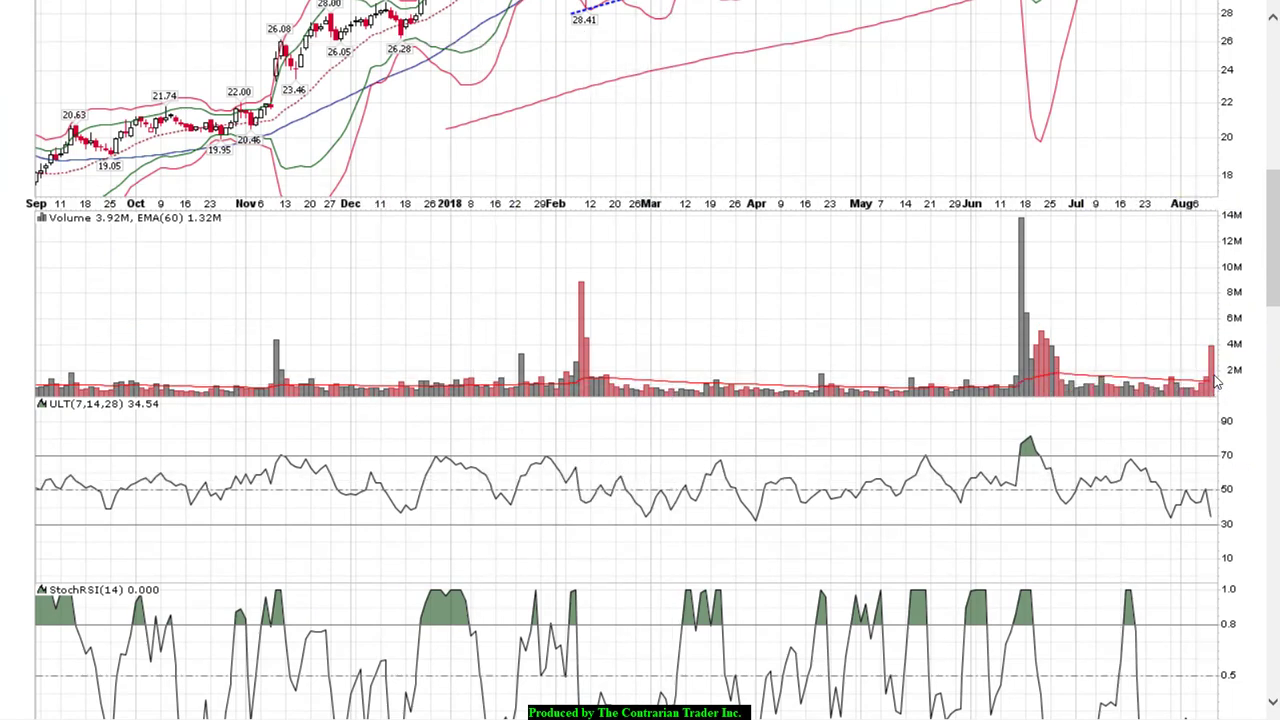
scroll(1216, 383, down, 8)
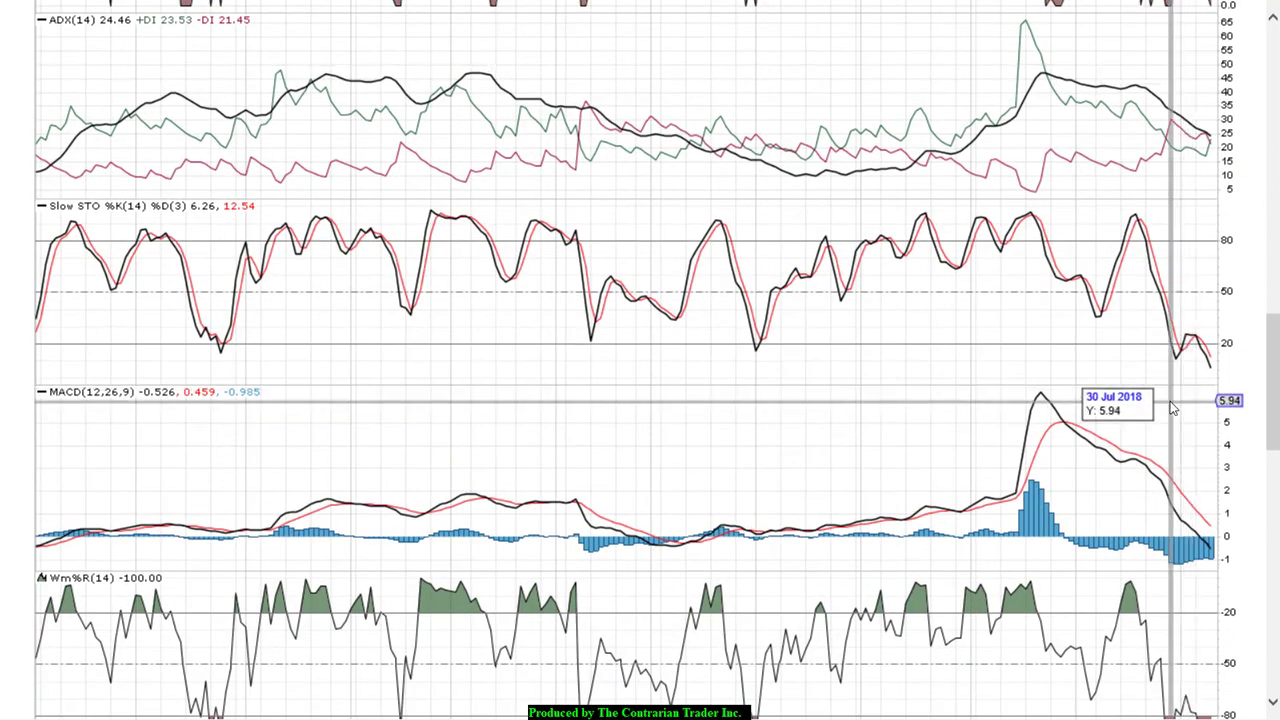
scroll(1173, 402, up, 15)
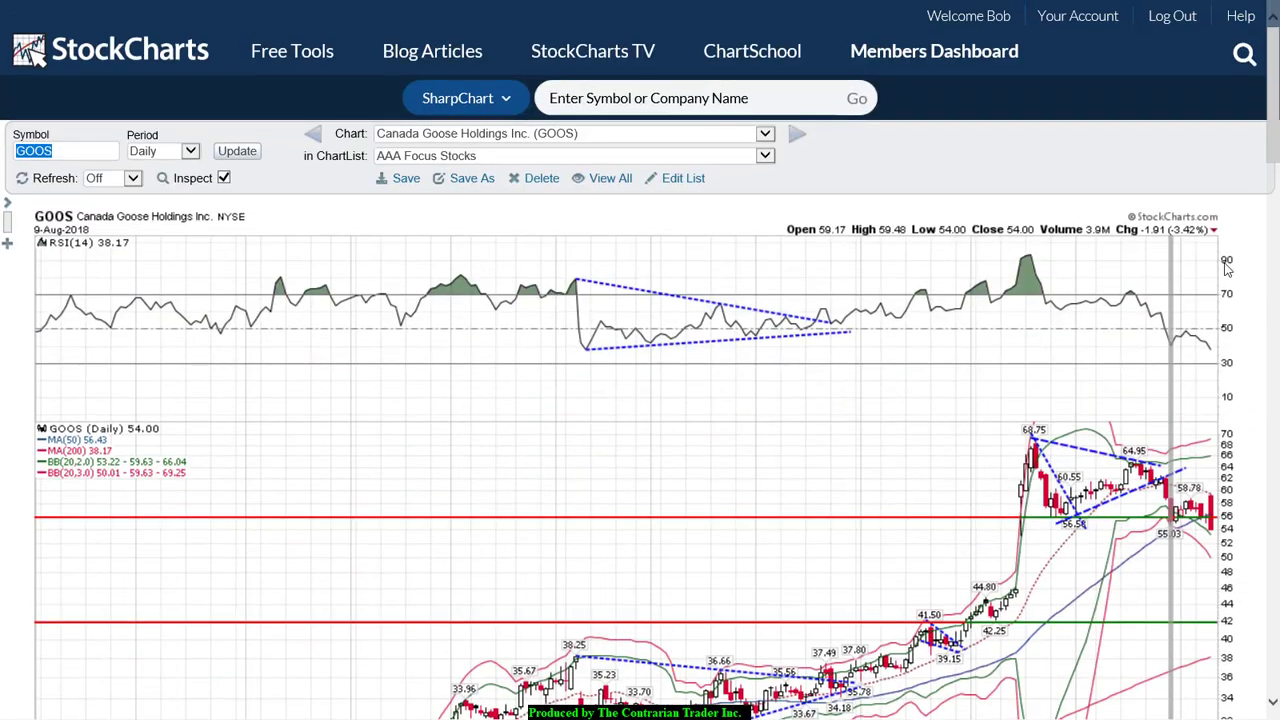
Open the NUS daily chart, turn on its Inspect option and review the recent price action against the horizontal support and resistance lines
mouse_move(1033, 8)
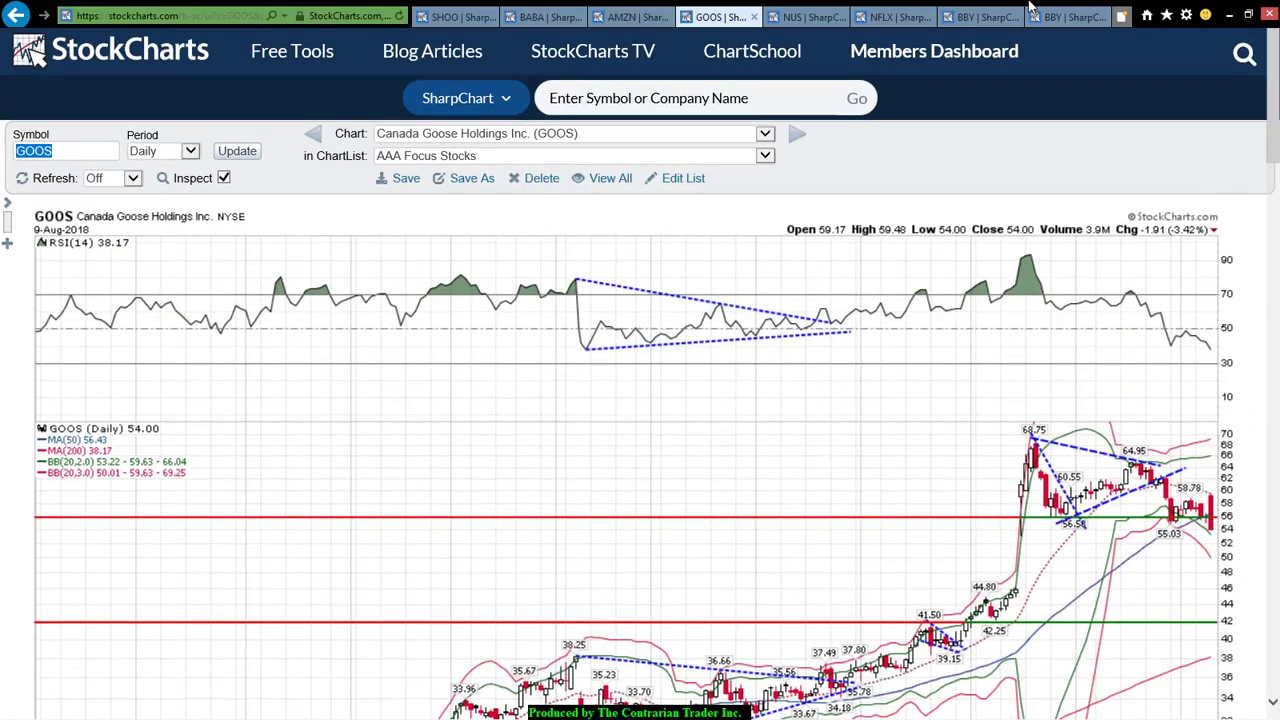
click(808, 18)
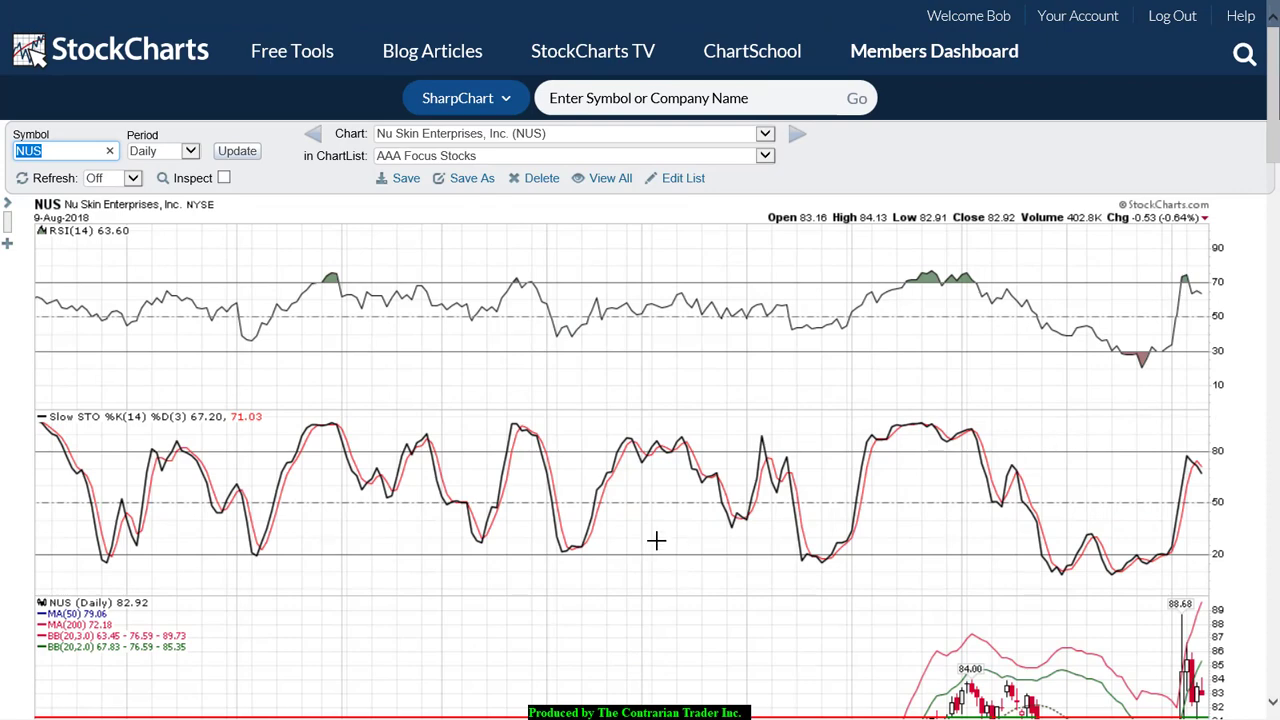
scroll(656, 541, down, 1)
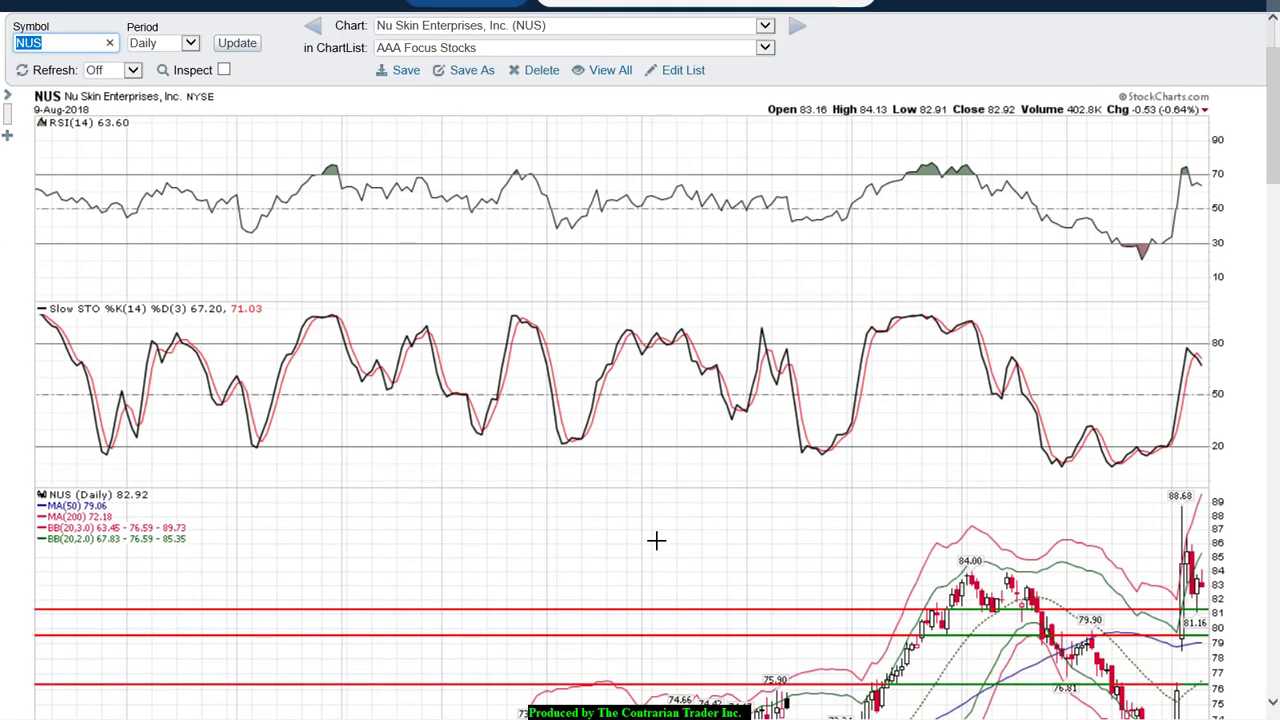
click(223, 70)
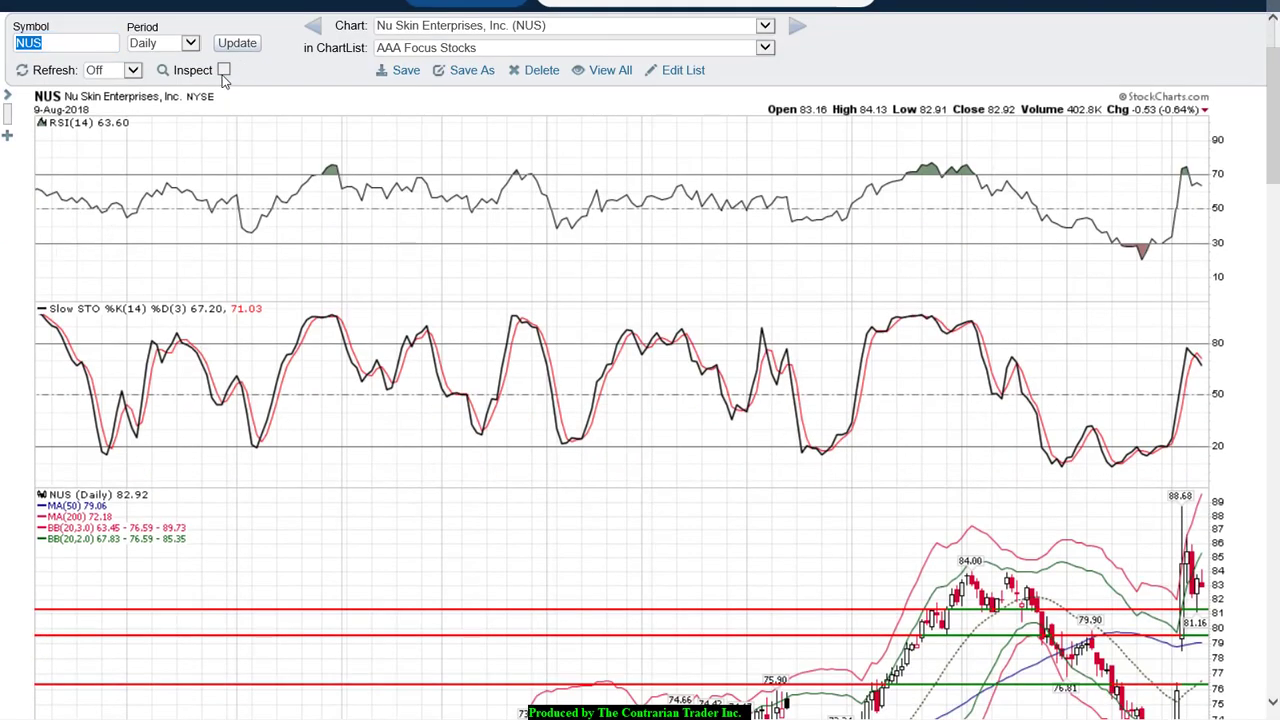
scroll(1265, 560, down, 2)
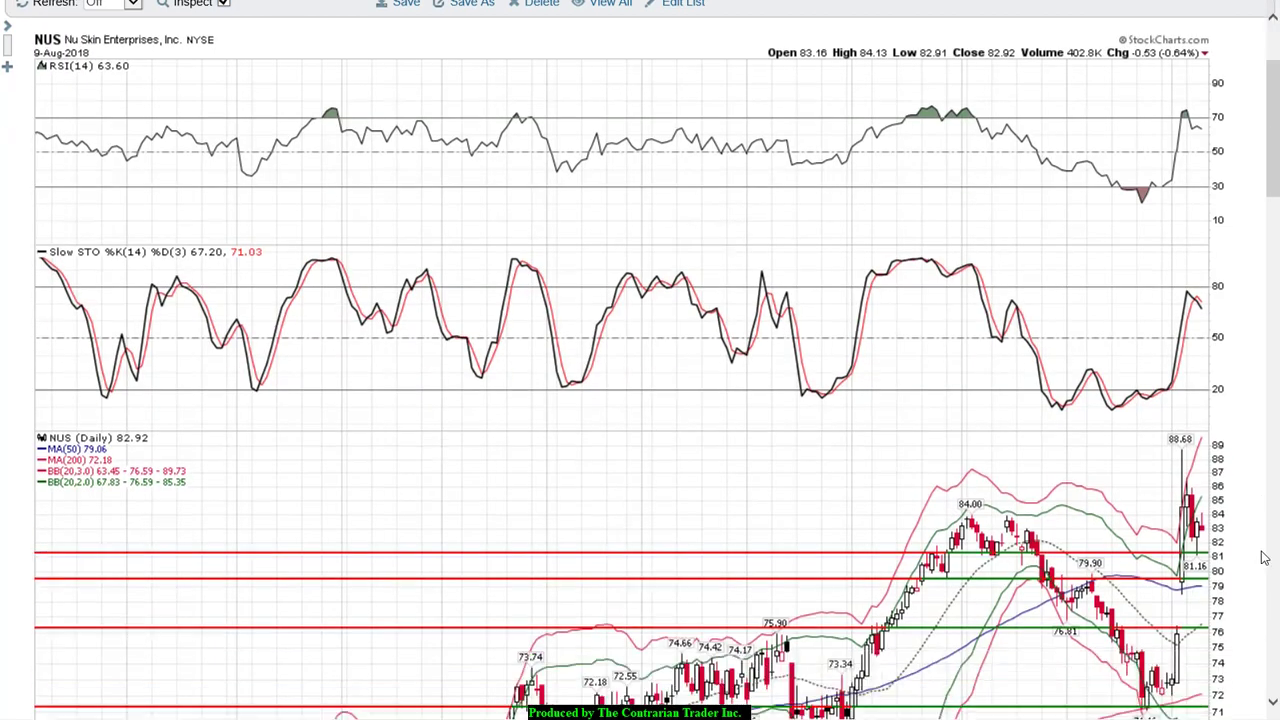
mouse_move(1180, 408)
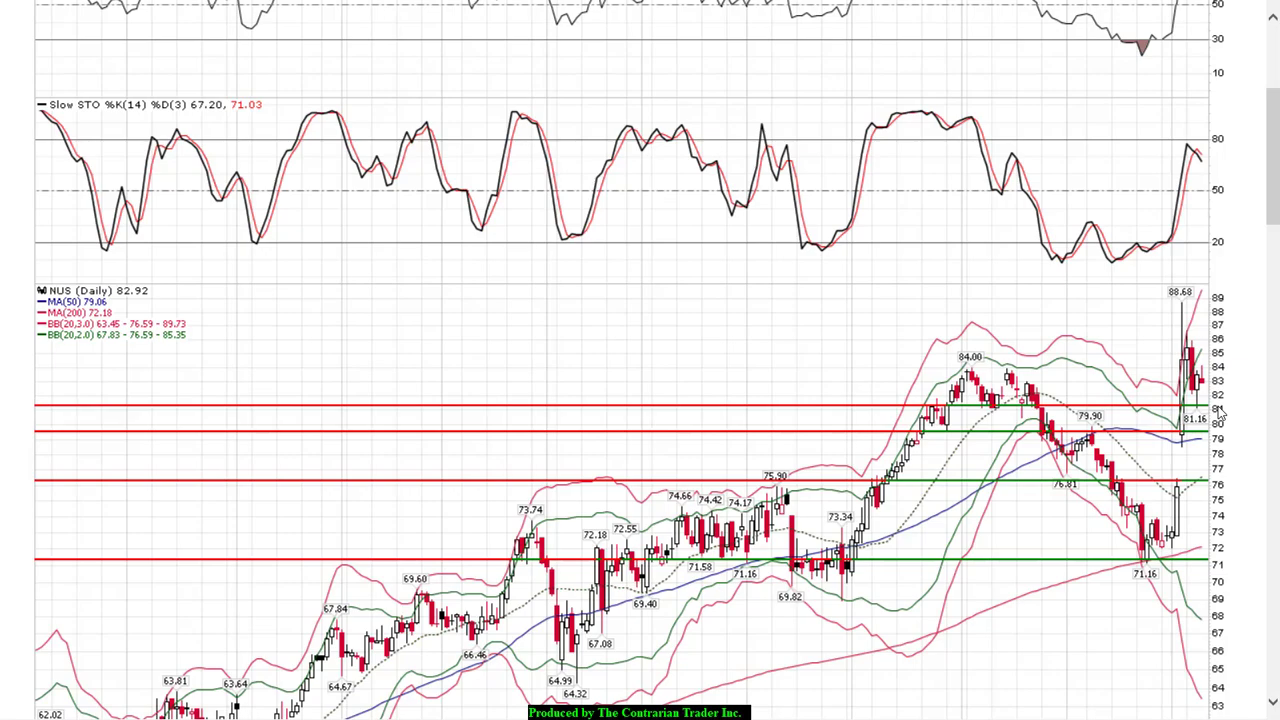
Annotate the NUS daily chart with a blue dashed trendline descending from the 88.68 high along the latest candles' highs
scroll(112, 602, down, 20)
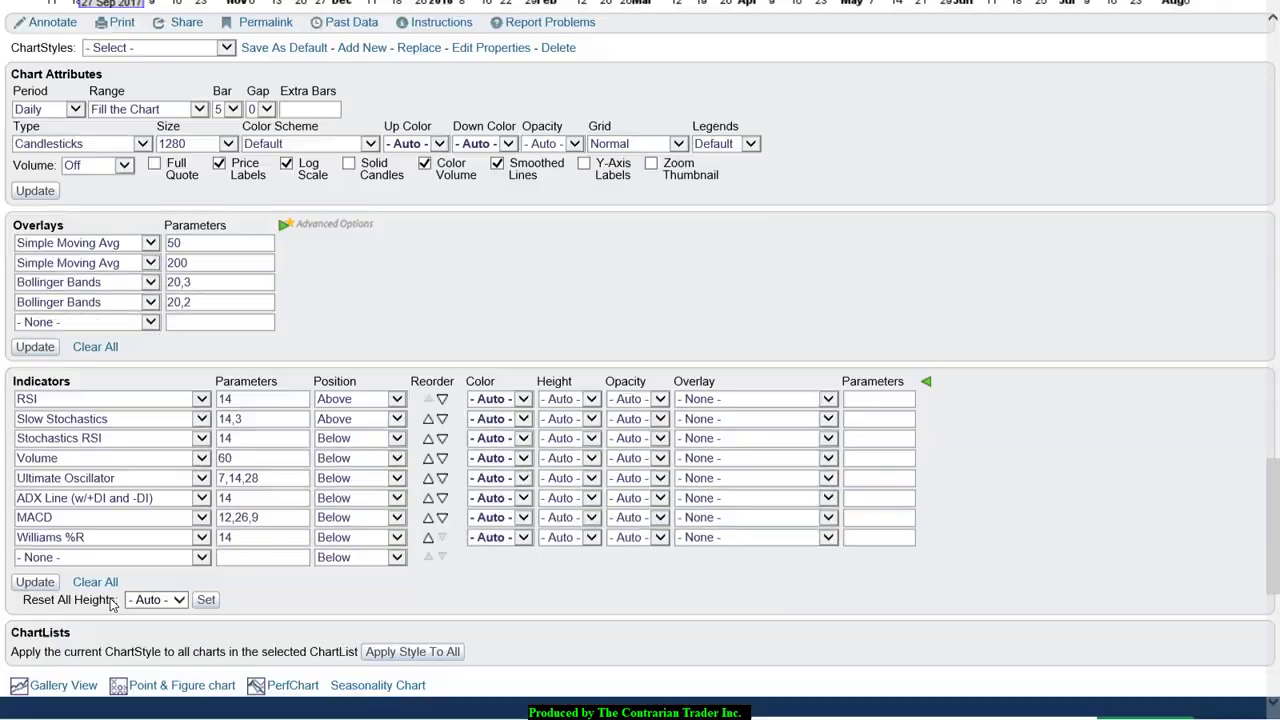
scroll(120, 598, up, 5)
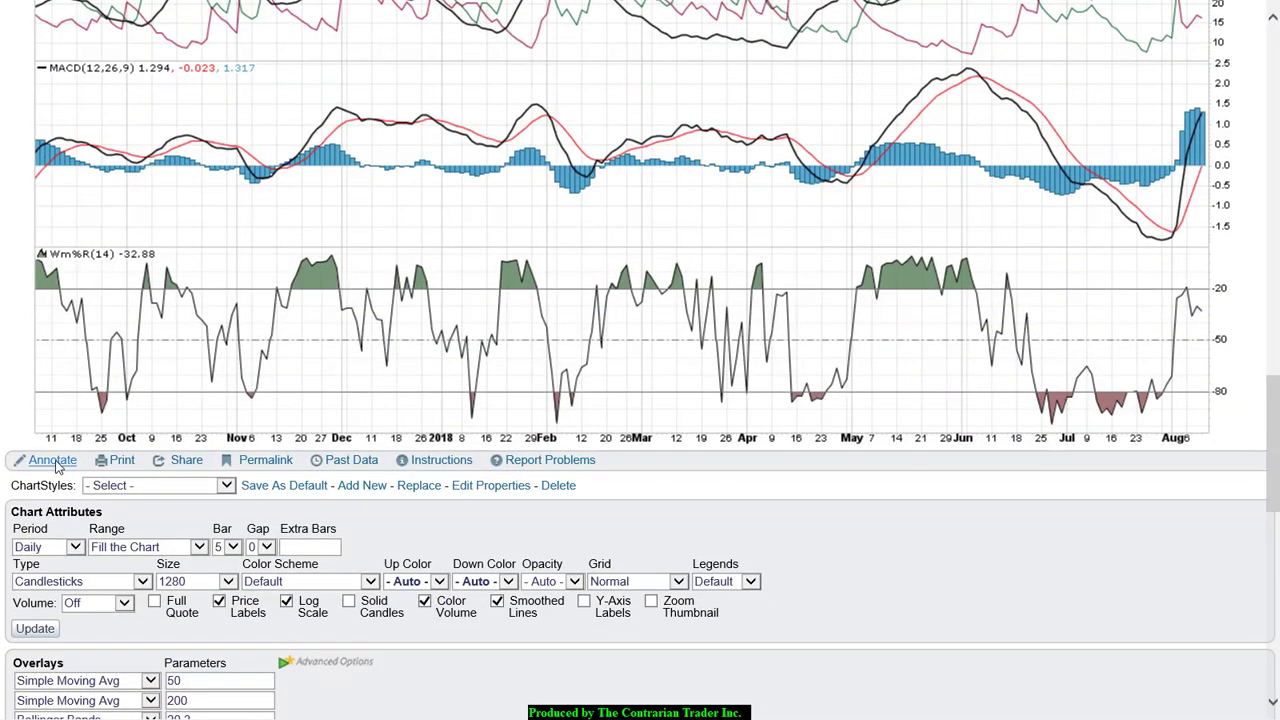
click(52, 460)
click(16, 246)
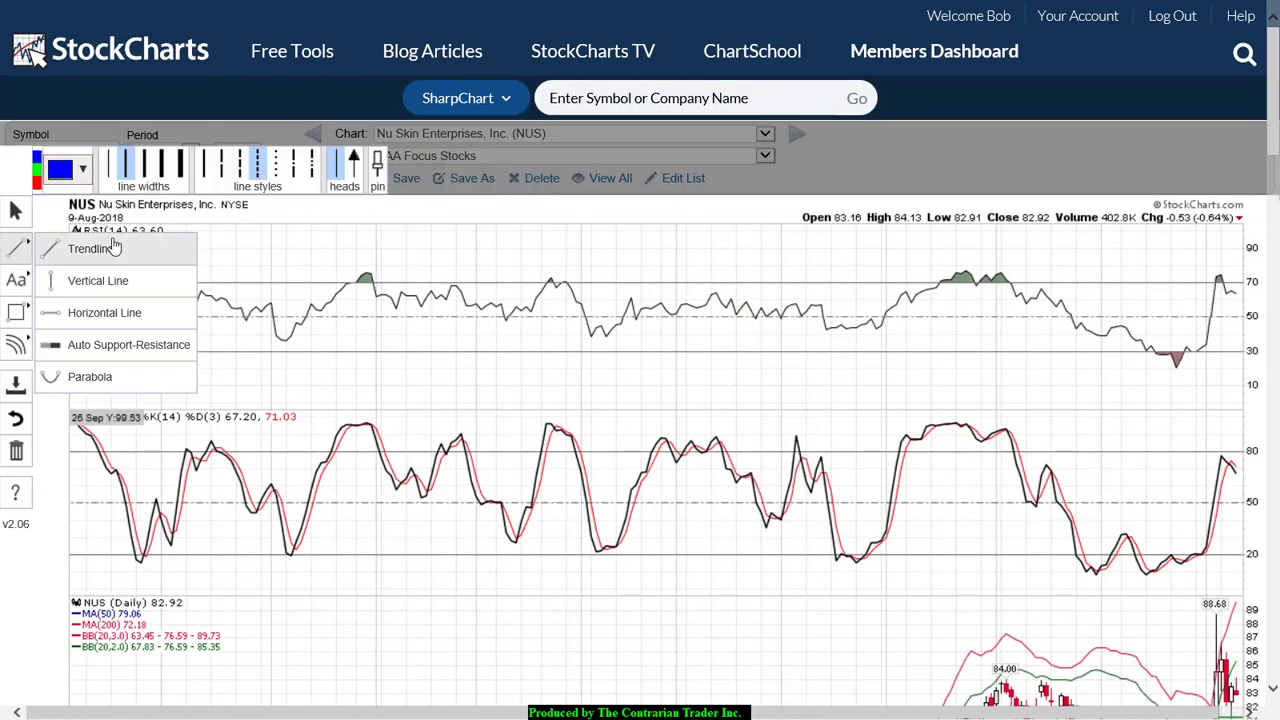
click(113, 246)
scroll(1262, 8, right, 1)
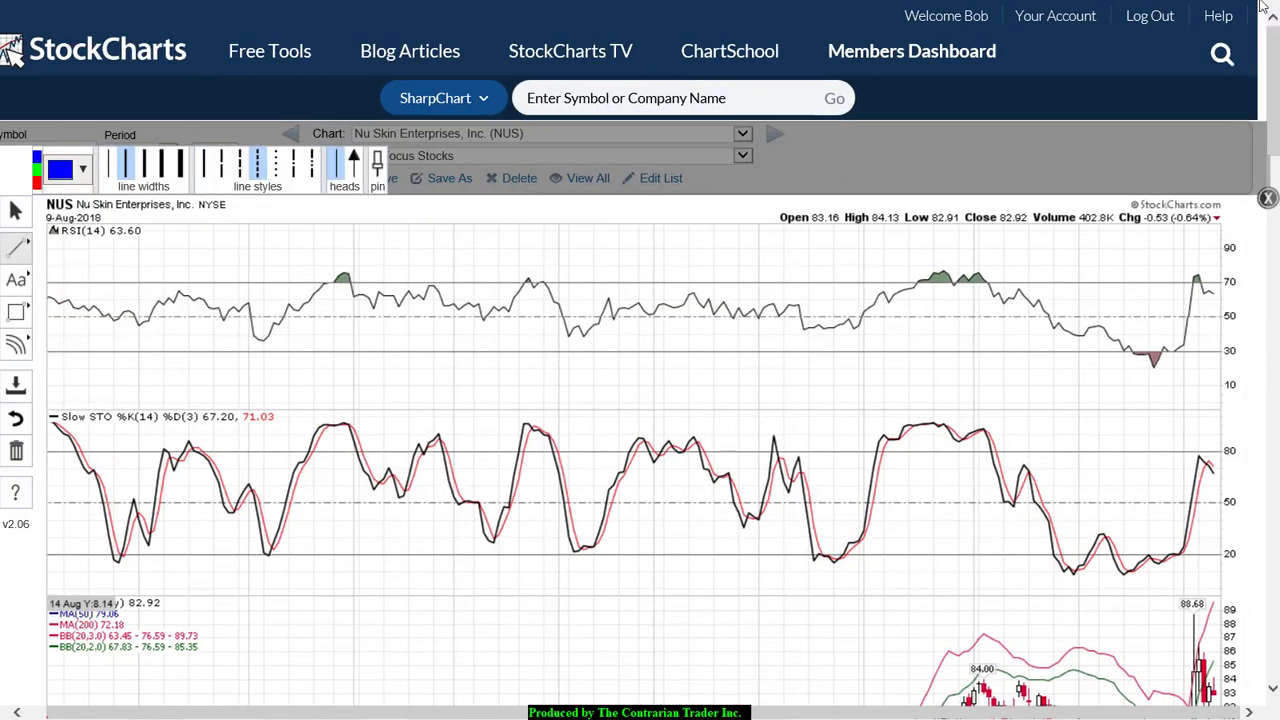
scroll(1208, 313, down, 3)
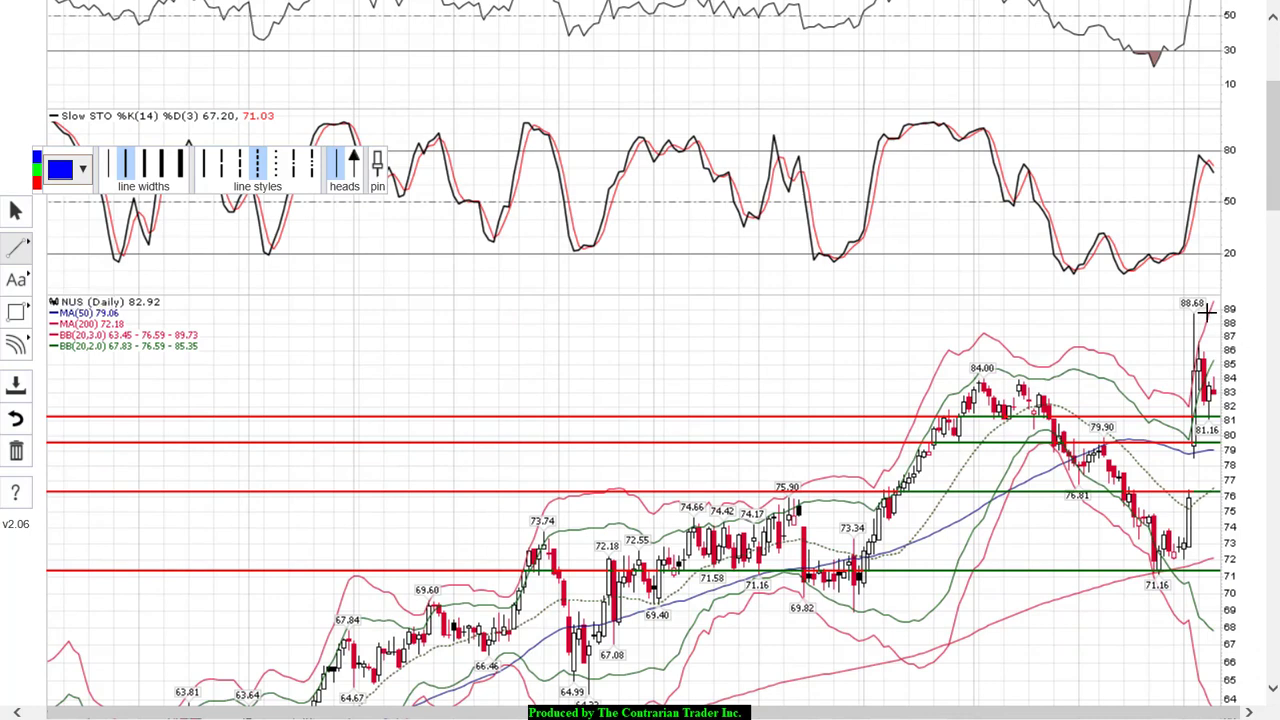
drag(1190, 313, 1248, 450)
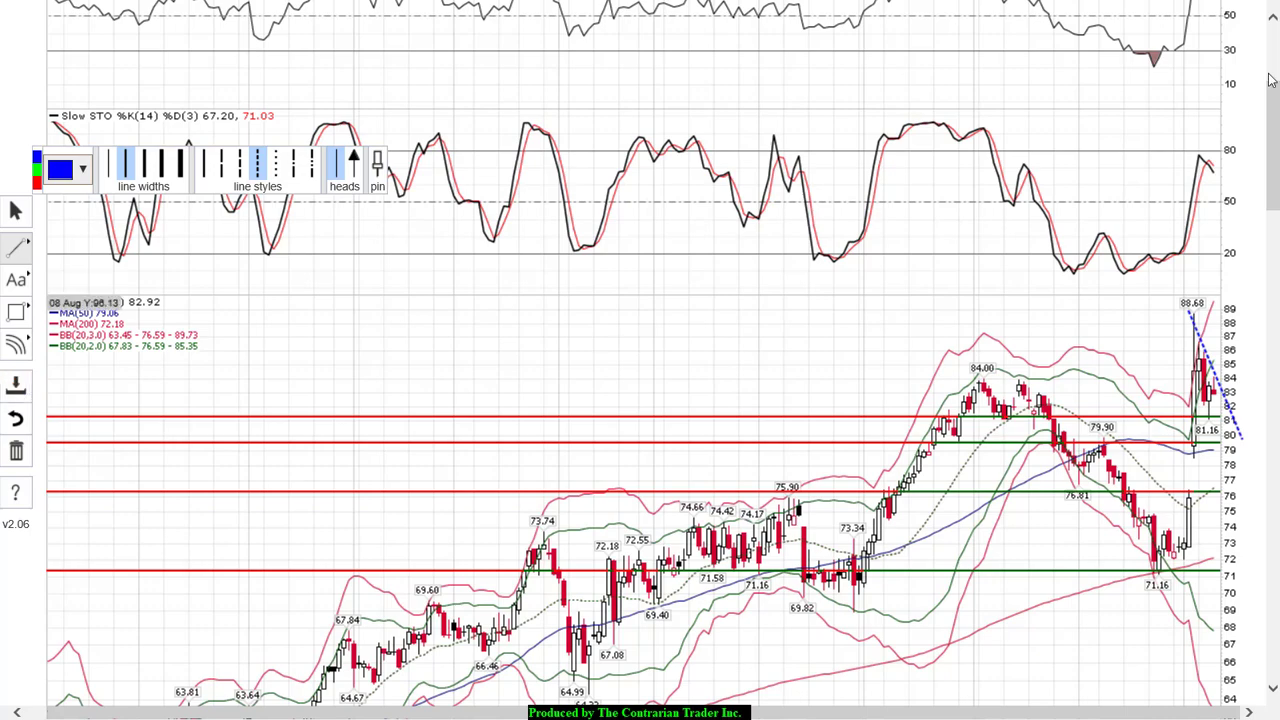
scroll(1270, 80, up, 3)
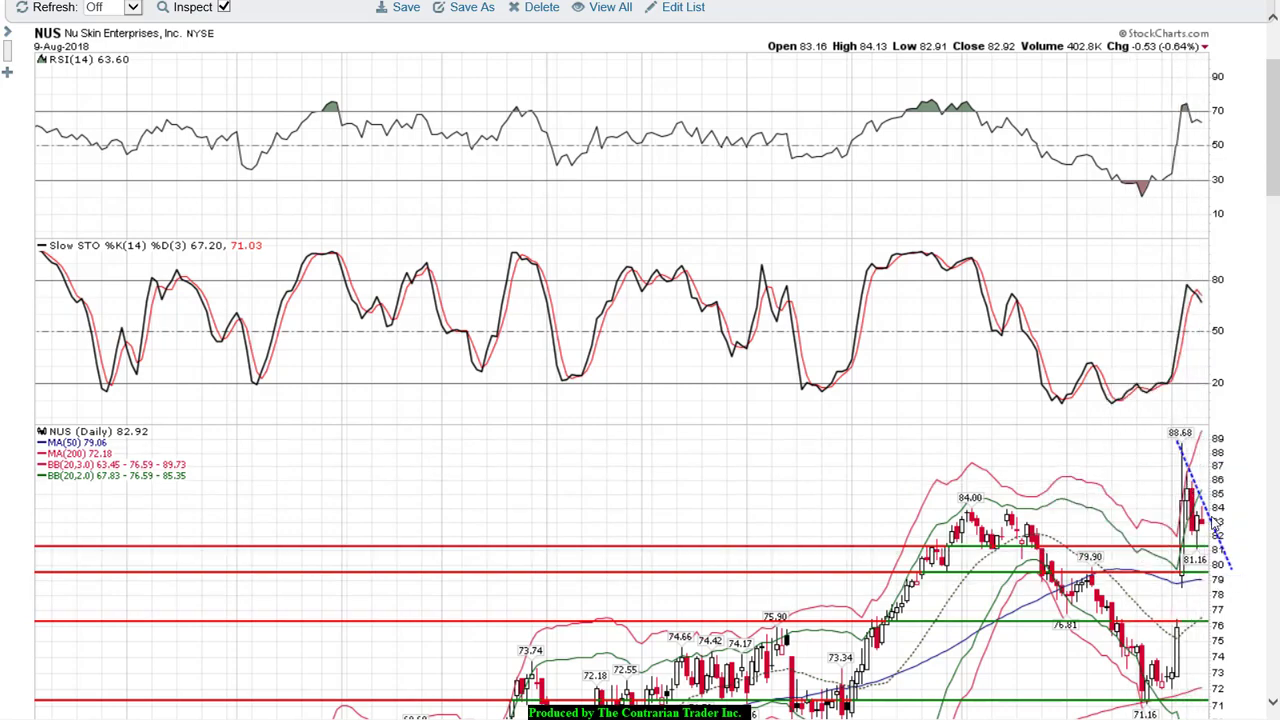
Examine StochRSI, volume, Ultimate Oscillator, ADX, MACD and Williams %R on the NUS daily chart
scroll(960, 450, down, 5)
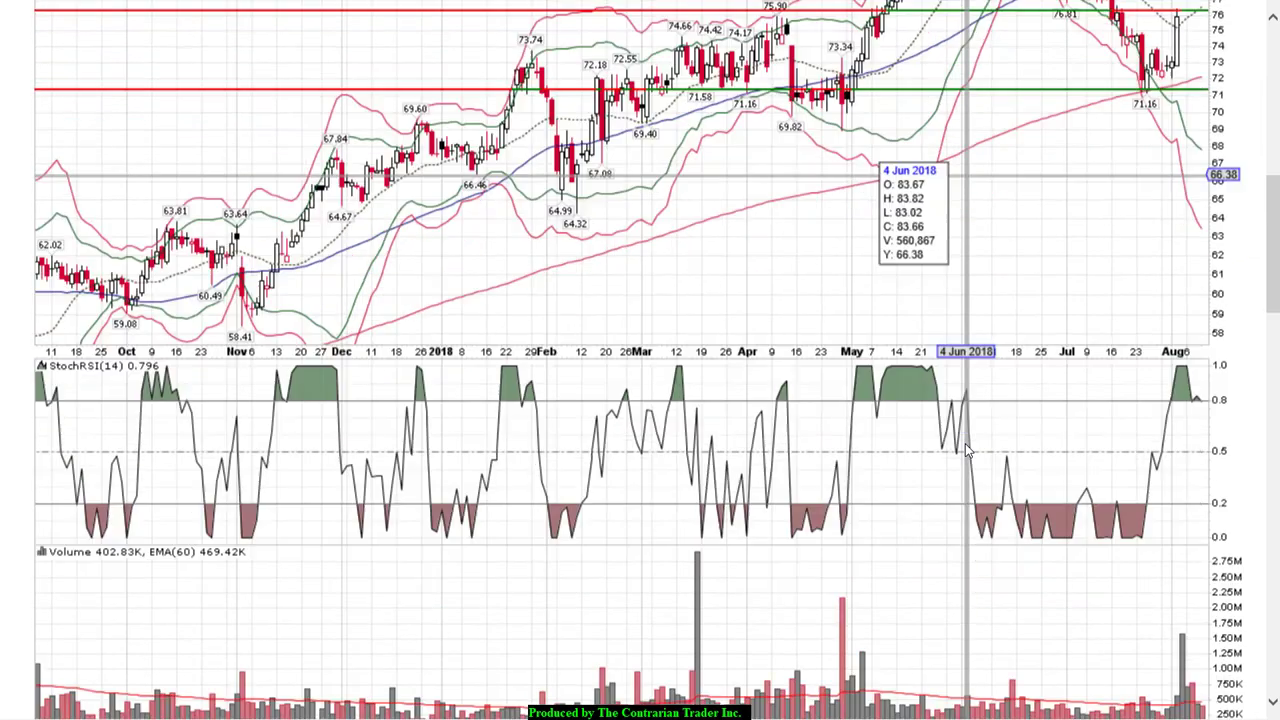
scroll(966, 452, down, 3)
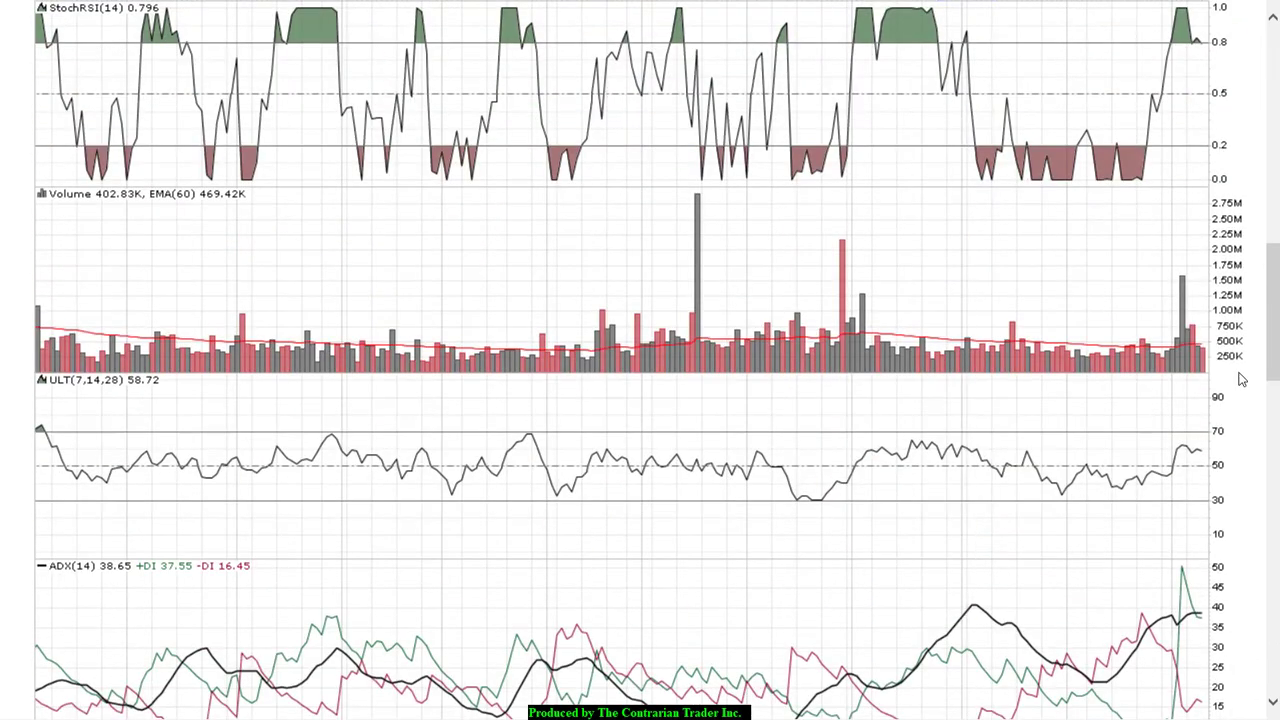
scroll(1232, 378, down, 5)
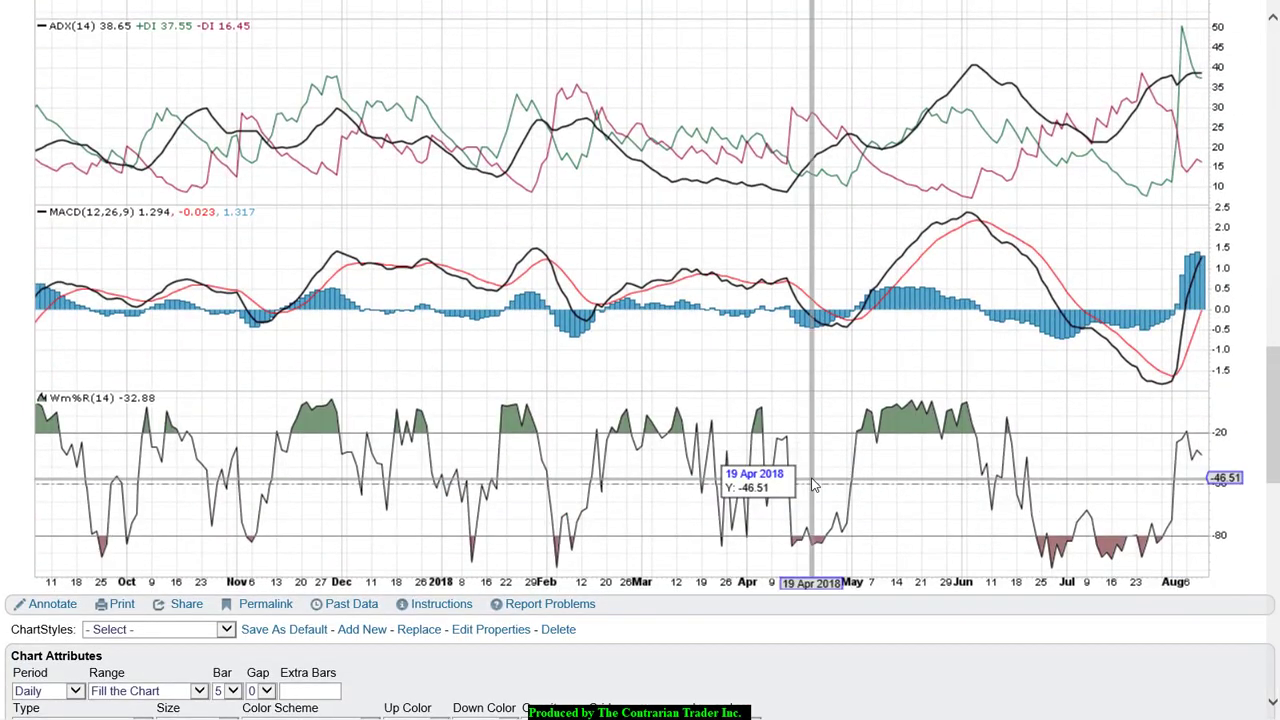
scroll(814, 483, up, 13)
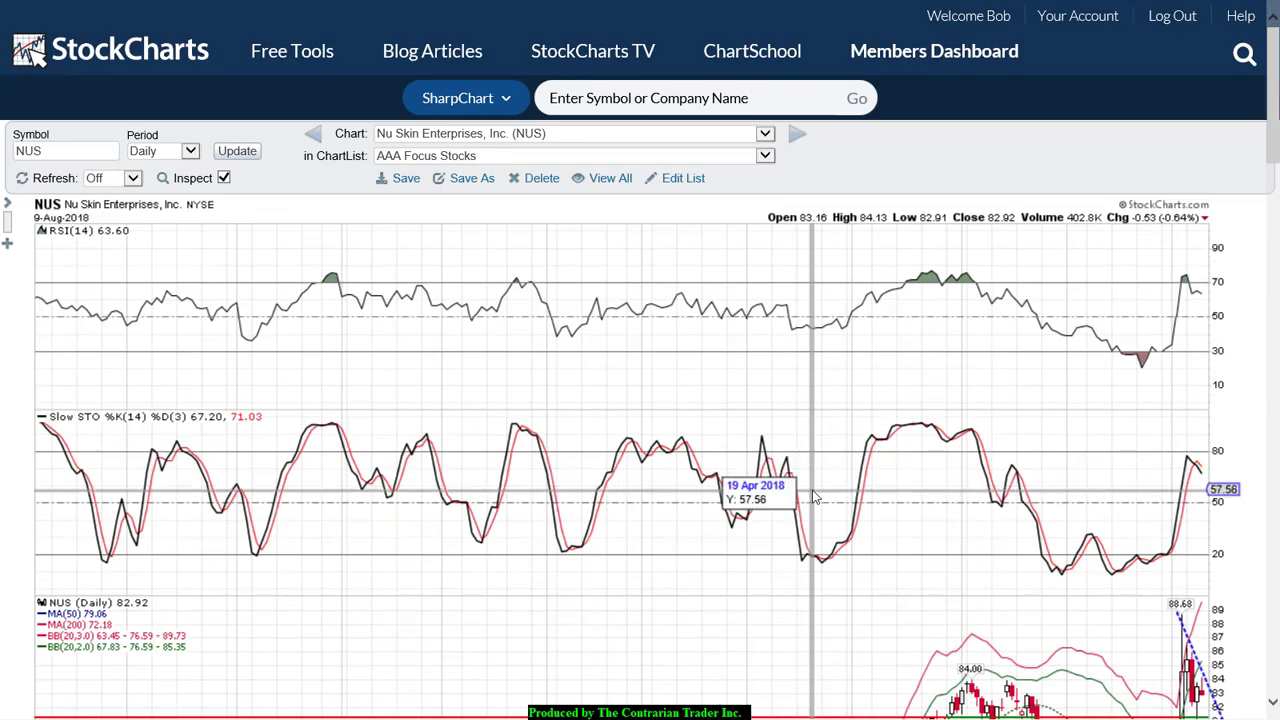
Open the NFLX daily chart and examine its price trendlines, slow stochastics, StochRSI, volume and Ultimate Oscillator
scroll(814, 485, down, 5)
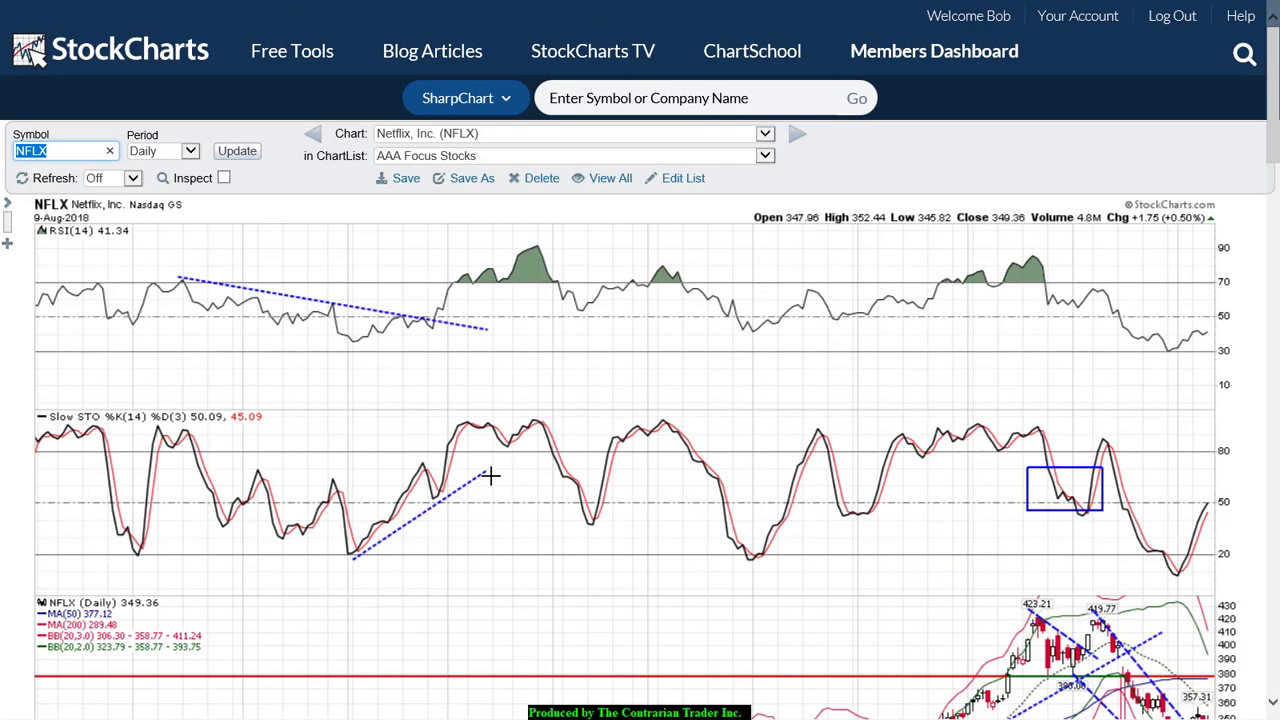
scroll(491, 475, down, 2)
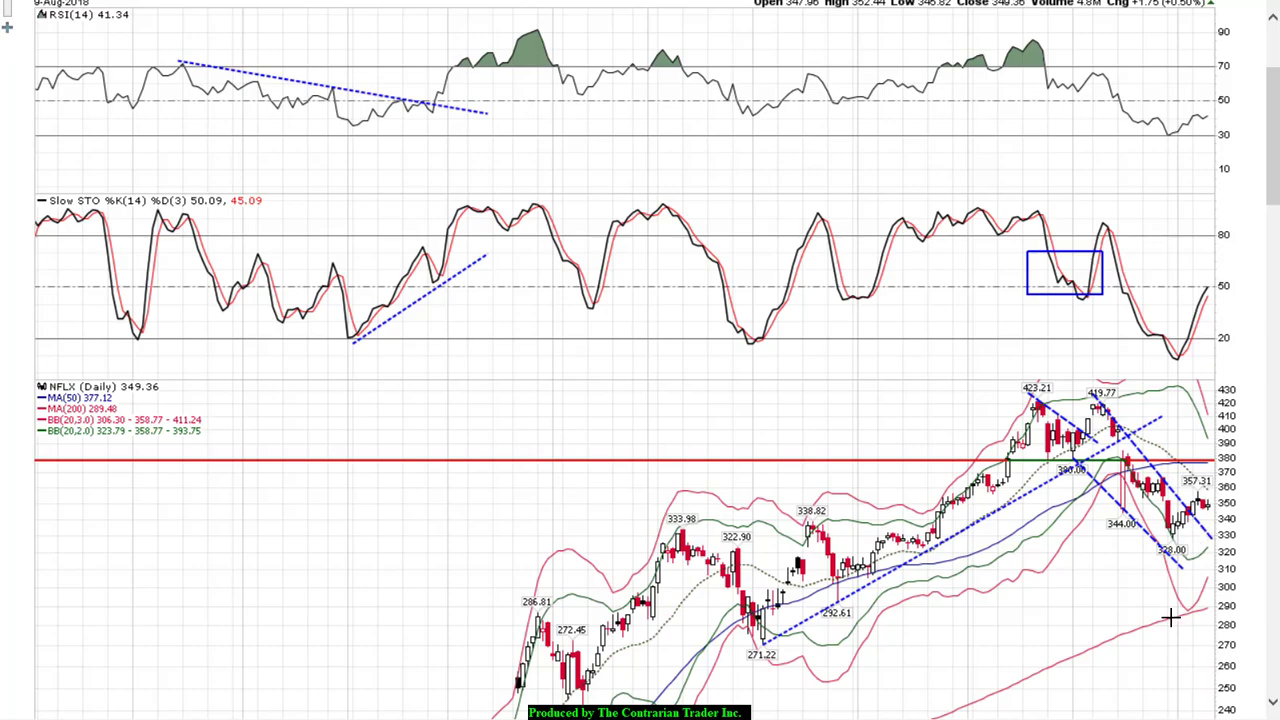
scroll(1170, 618, down, 10)
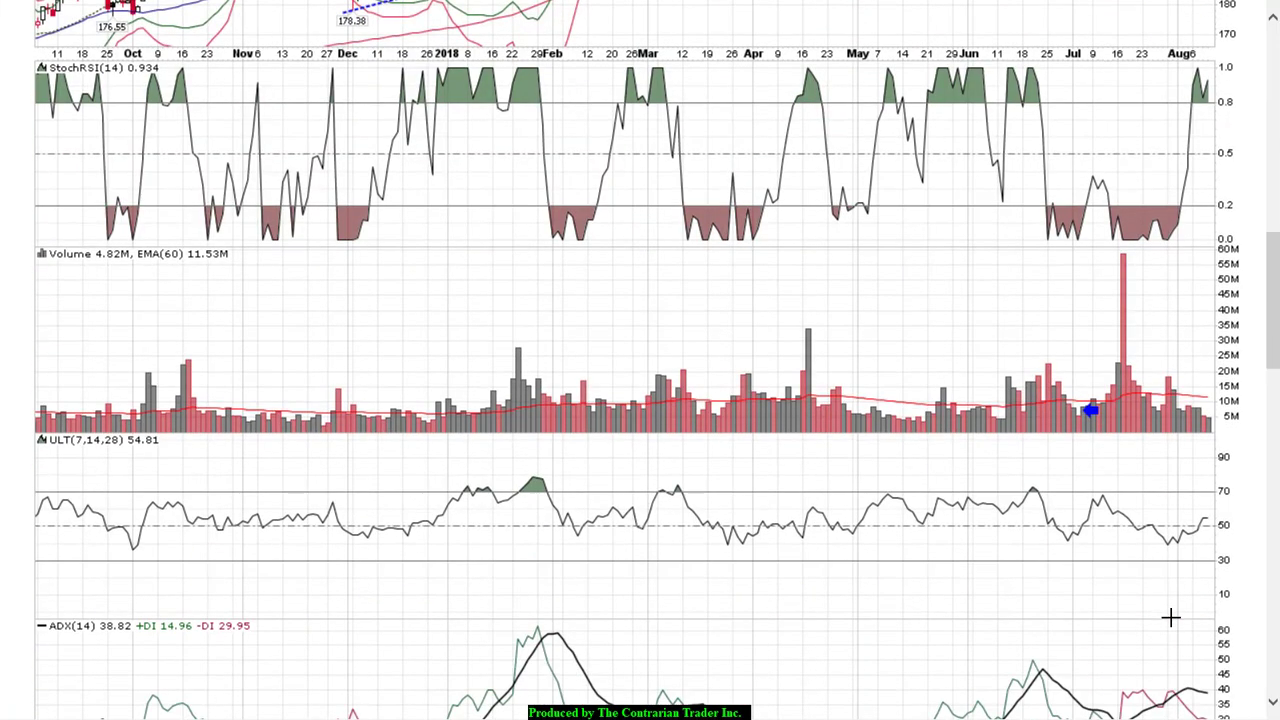
scroll(1170, 618, down, 6)
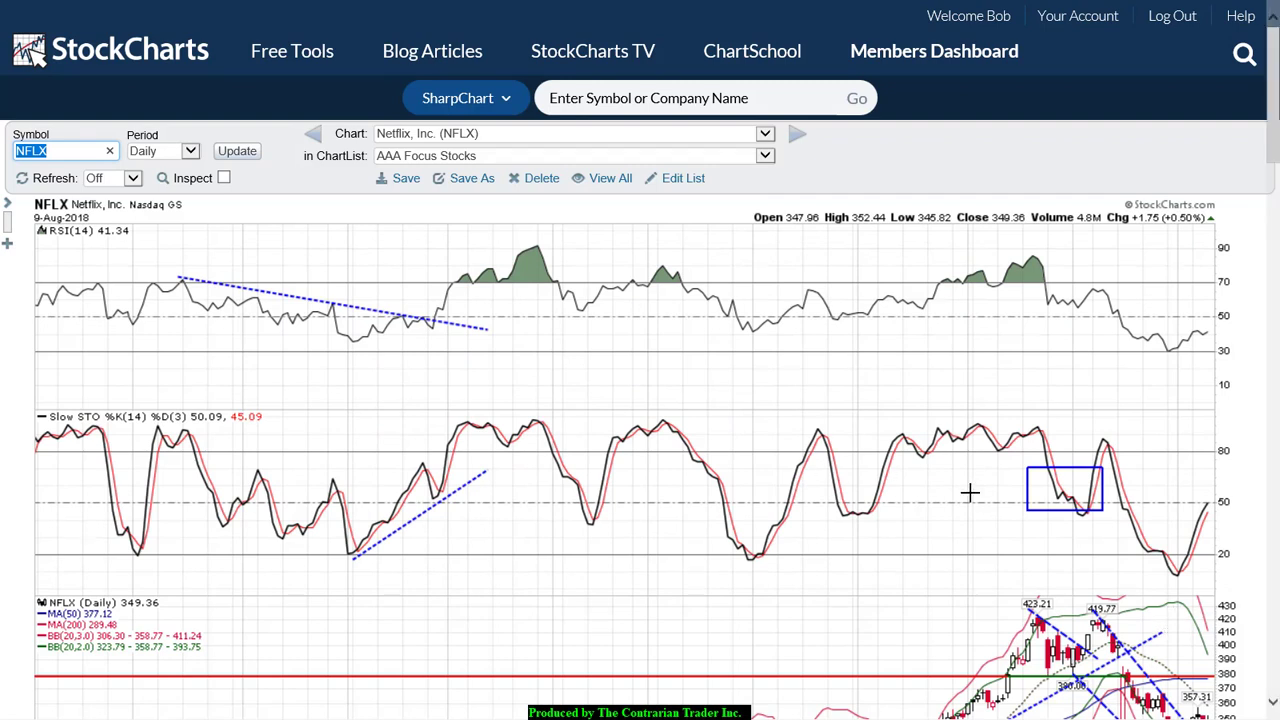
Open the weekly and daily charts of BBY and compare their price, RSI and slow stochastics
click(978, 6)
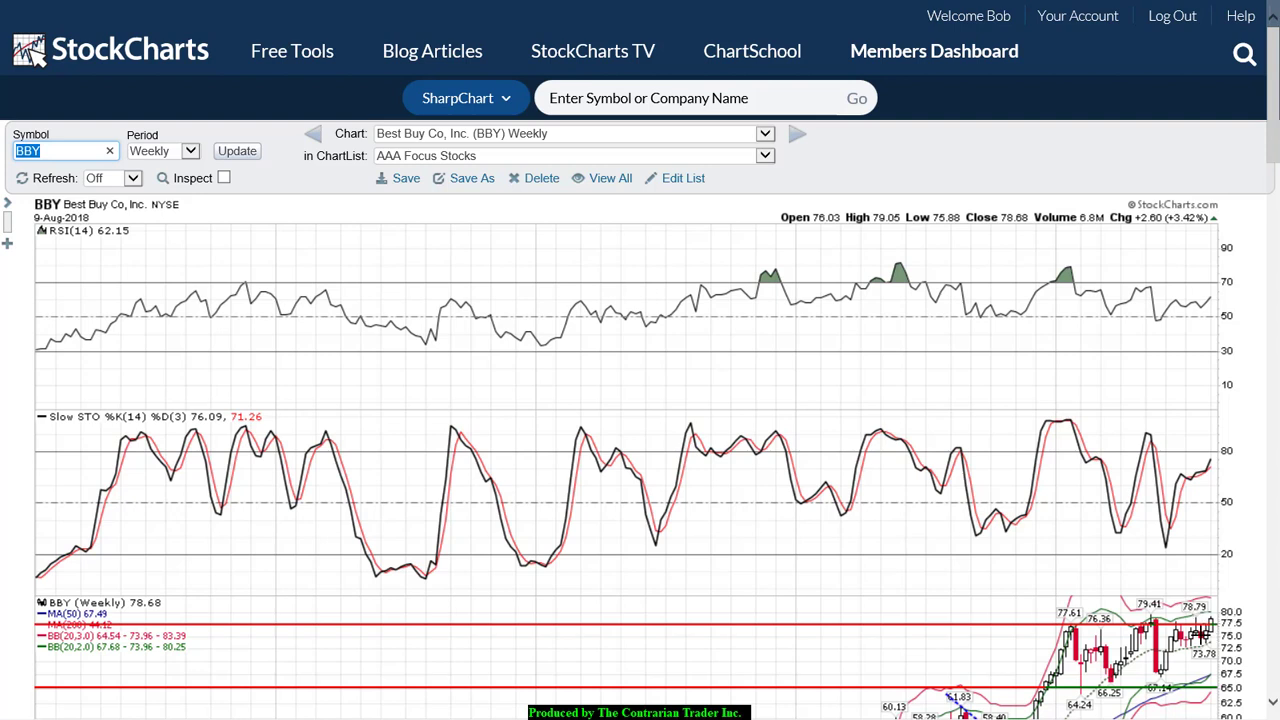
mouse_move(993, 17)
click(1066, 17)
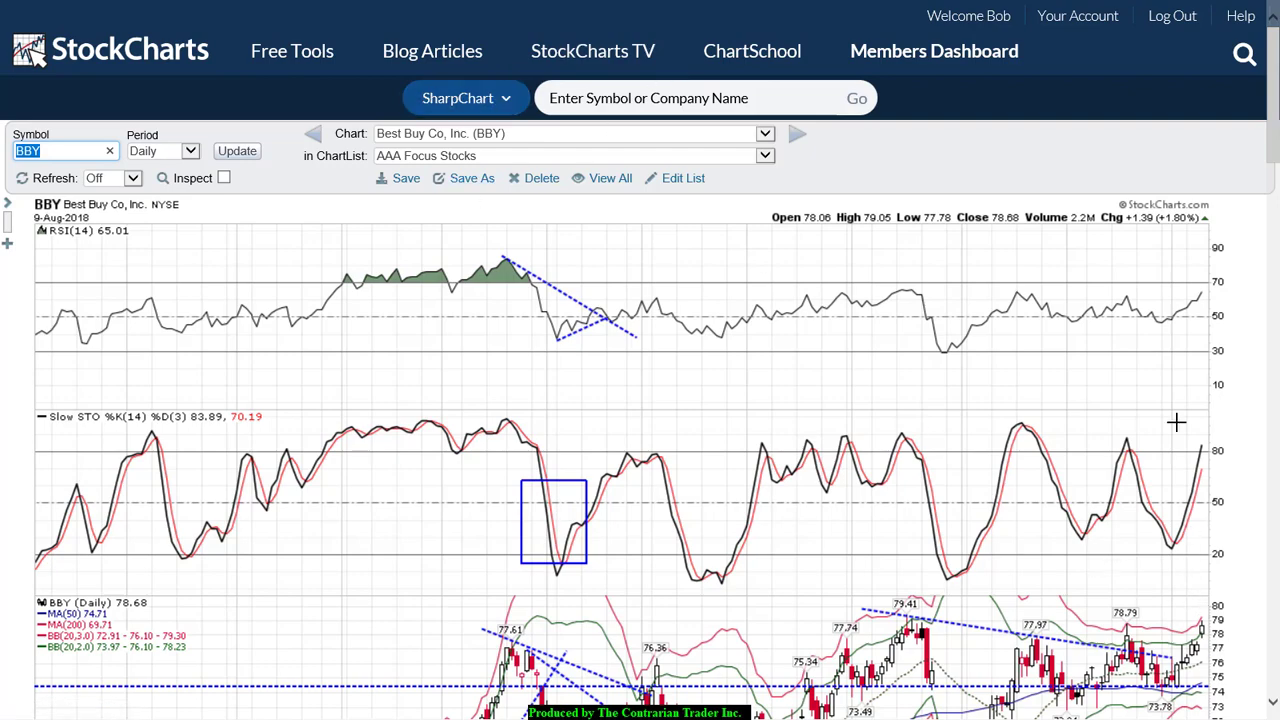
scroll(840, 500, down, 3)
scroll(930, 475, up, 1)
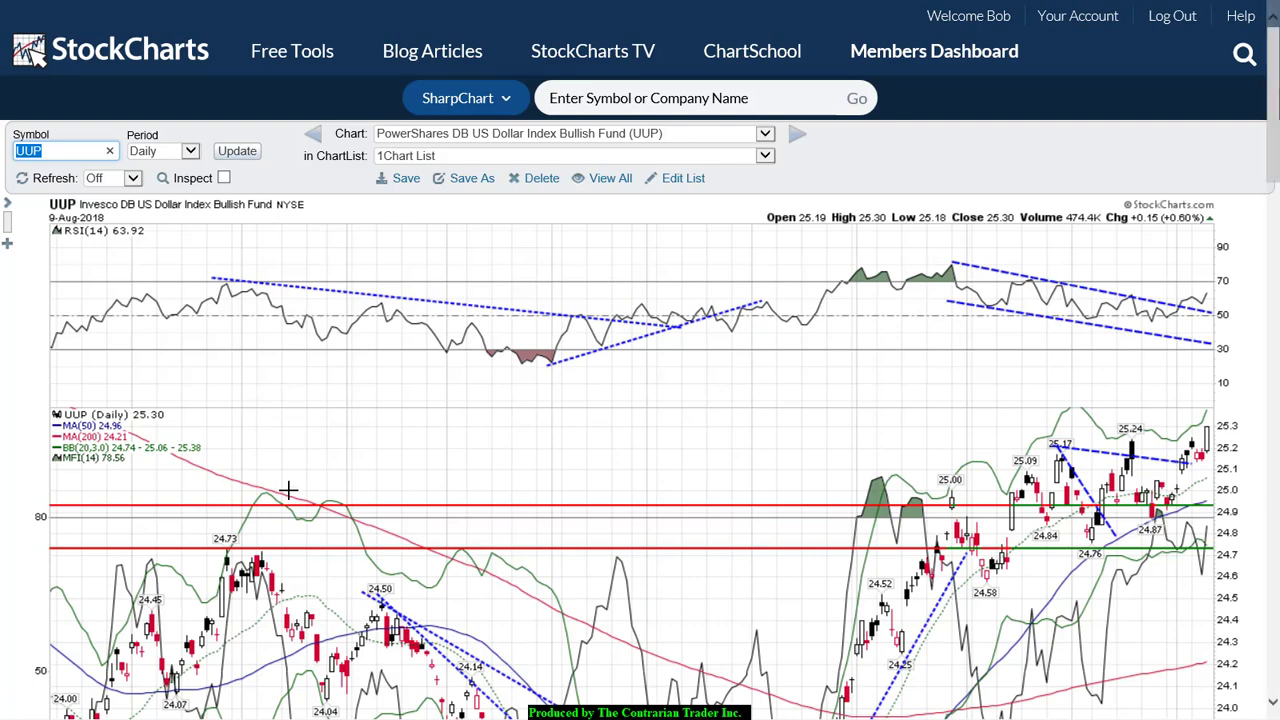
Turn on Inspect for the UUP daily chart and review its RSI channel, price trendlines and support and resistance lines
click(224, 177)
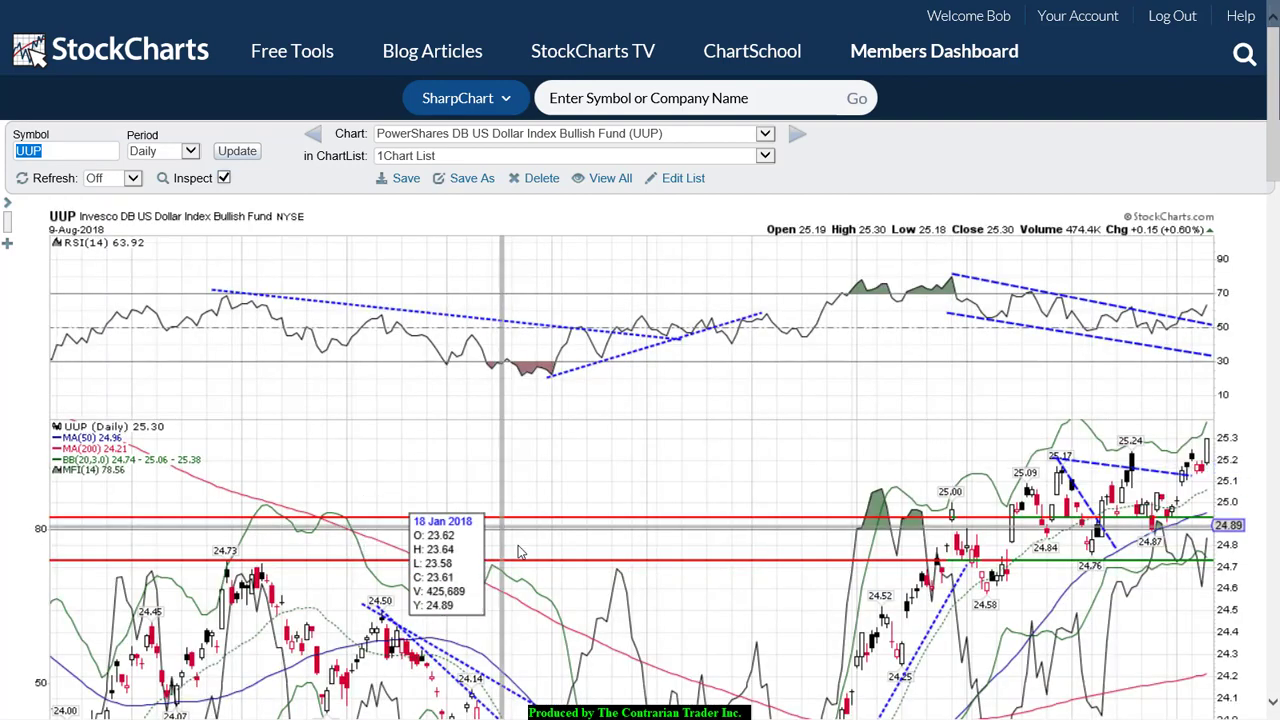
scroll(518, 553, down, 2)
scroll(518, 553, up, 1)
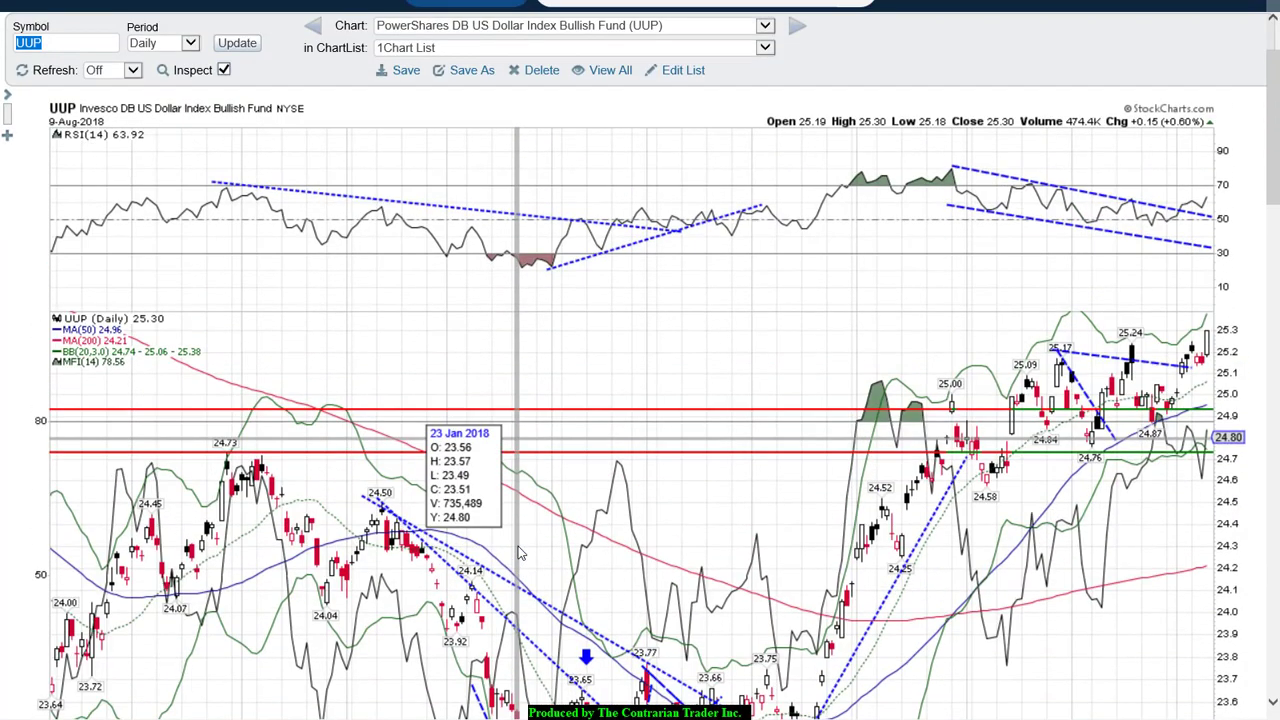